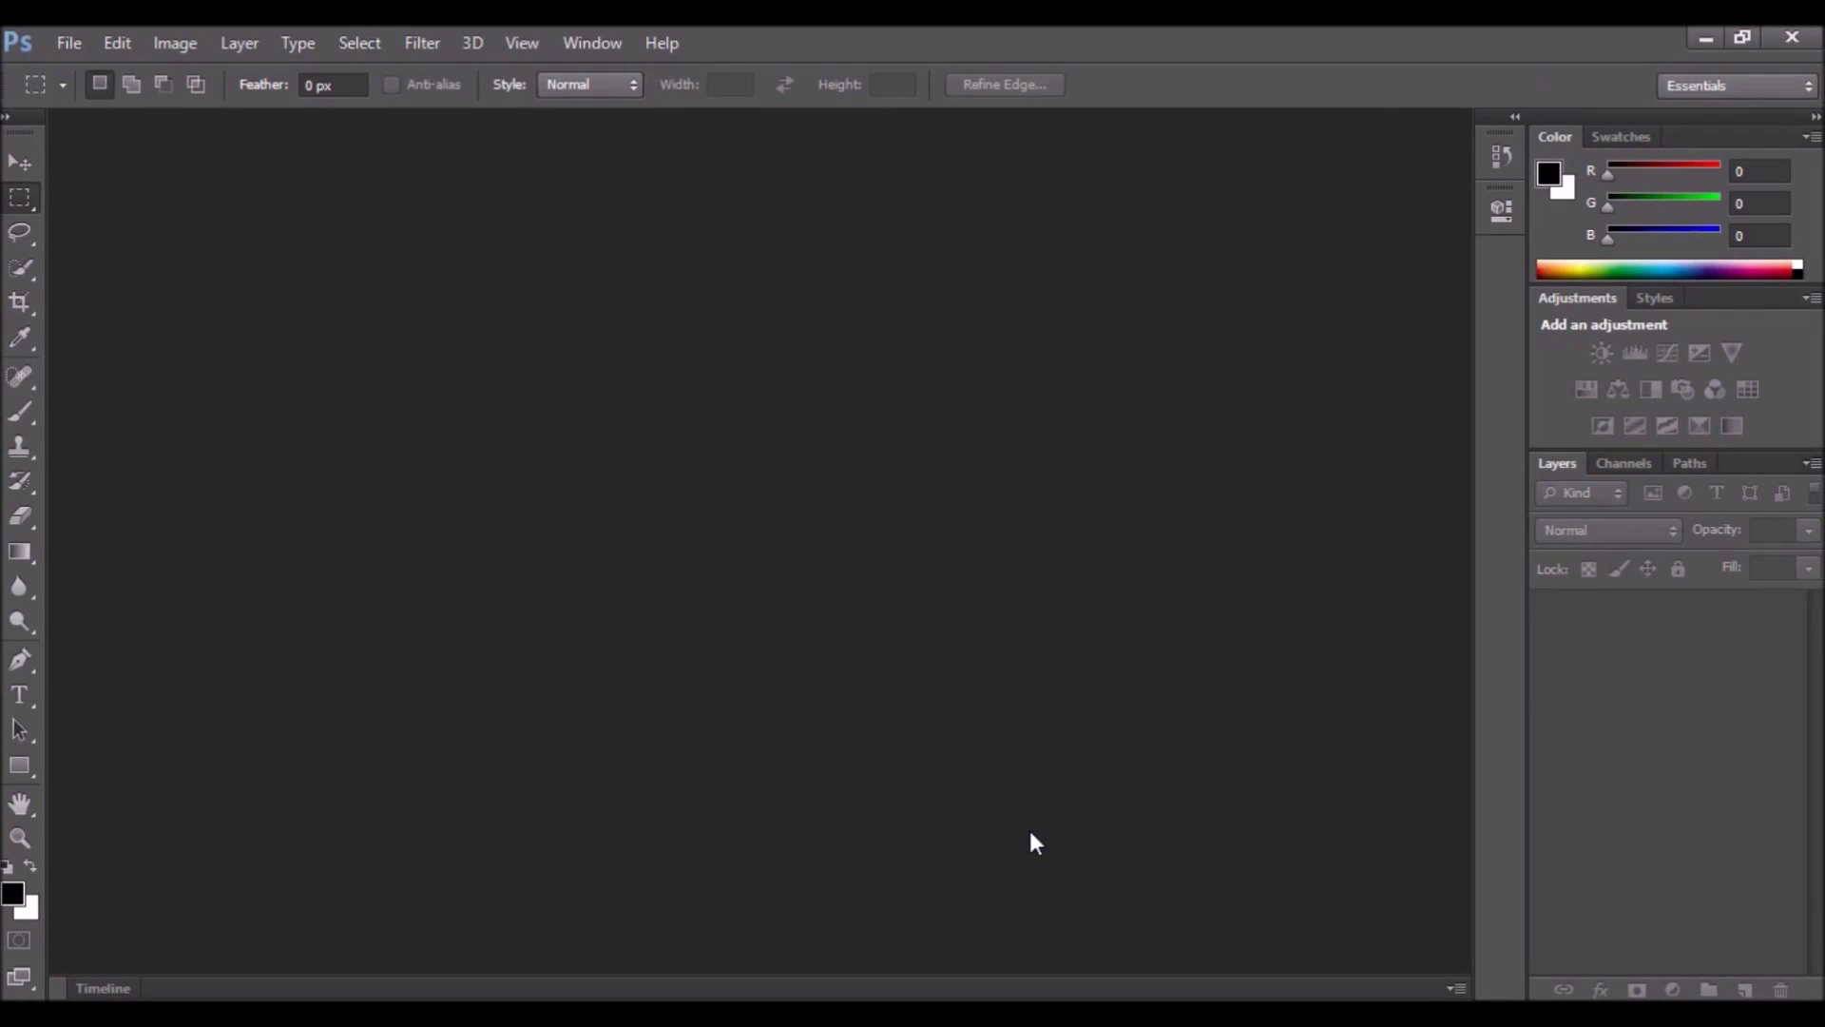
# - Open the Photoshop CS6 shortcut's Properties and tick 'Run this program as an administrator' under Compatibility
pyautogui.click(1705, 36)
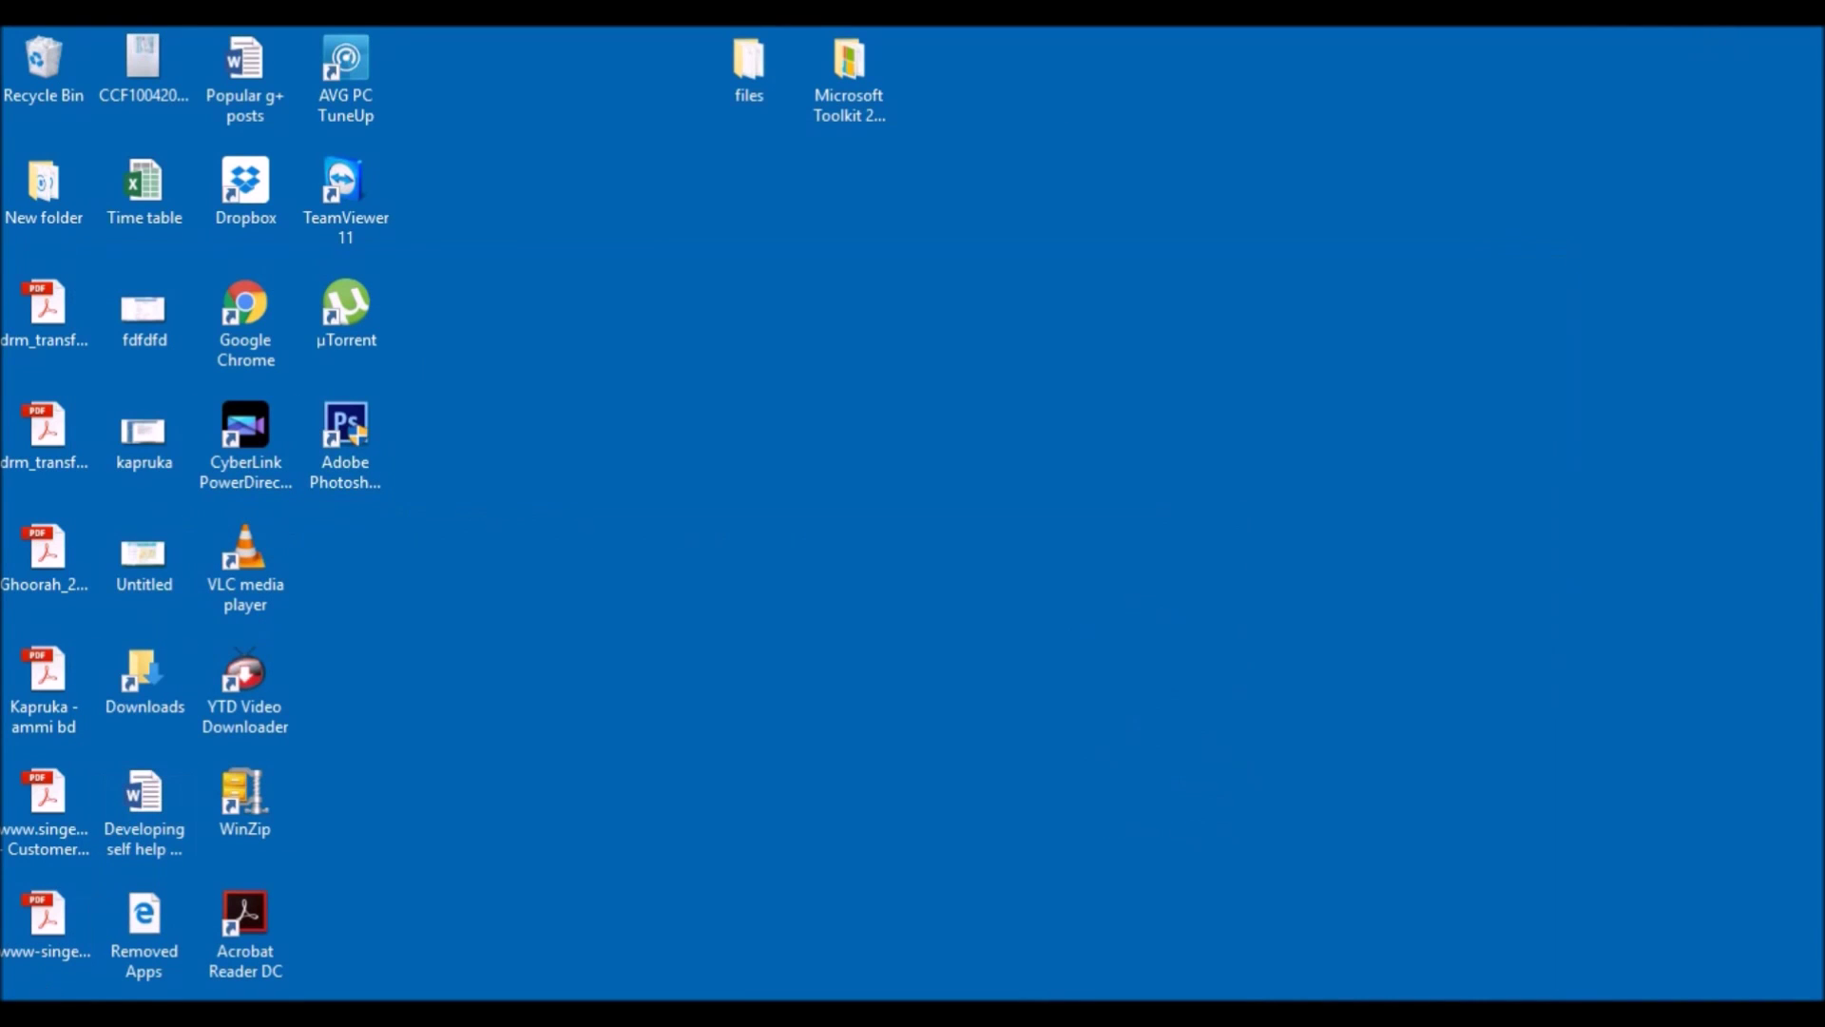
pyautogui.rightClick(357, 451)
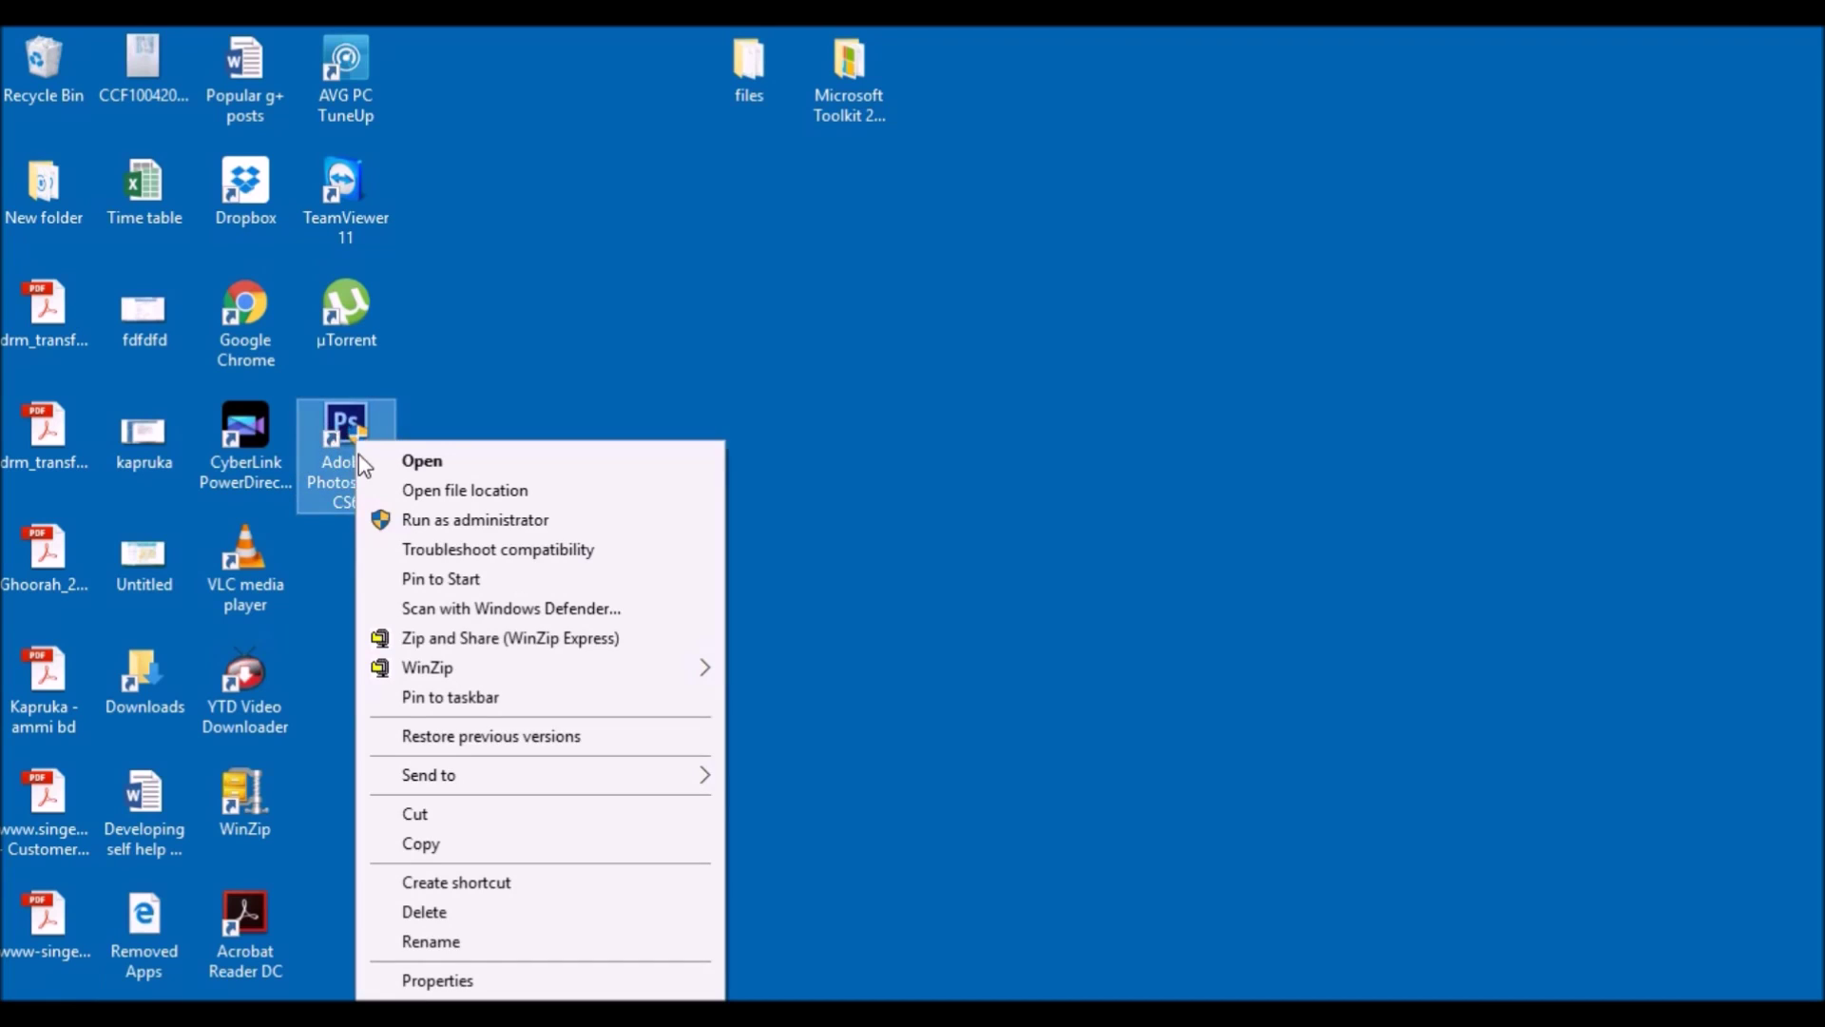
pyautogui.click(454, 980)
pyautogui.click(747, 369)
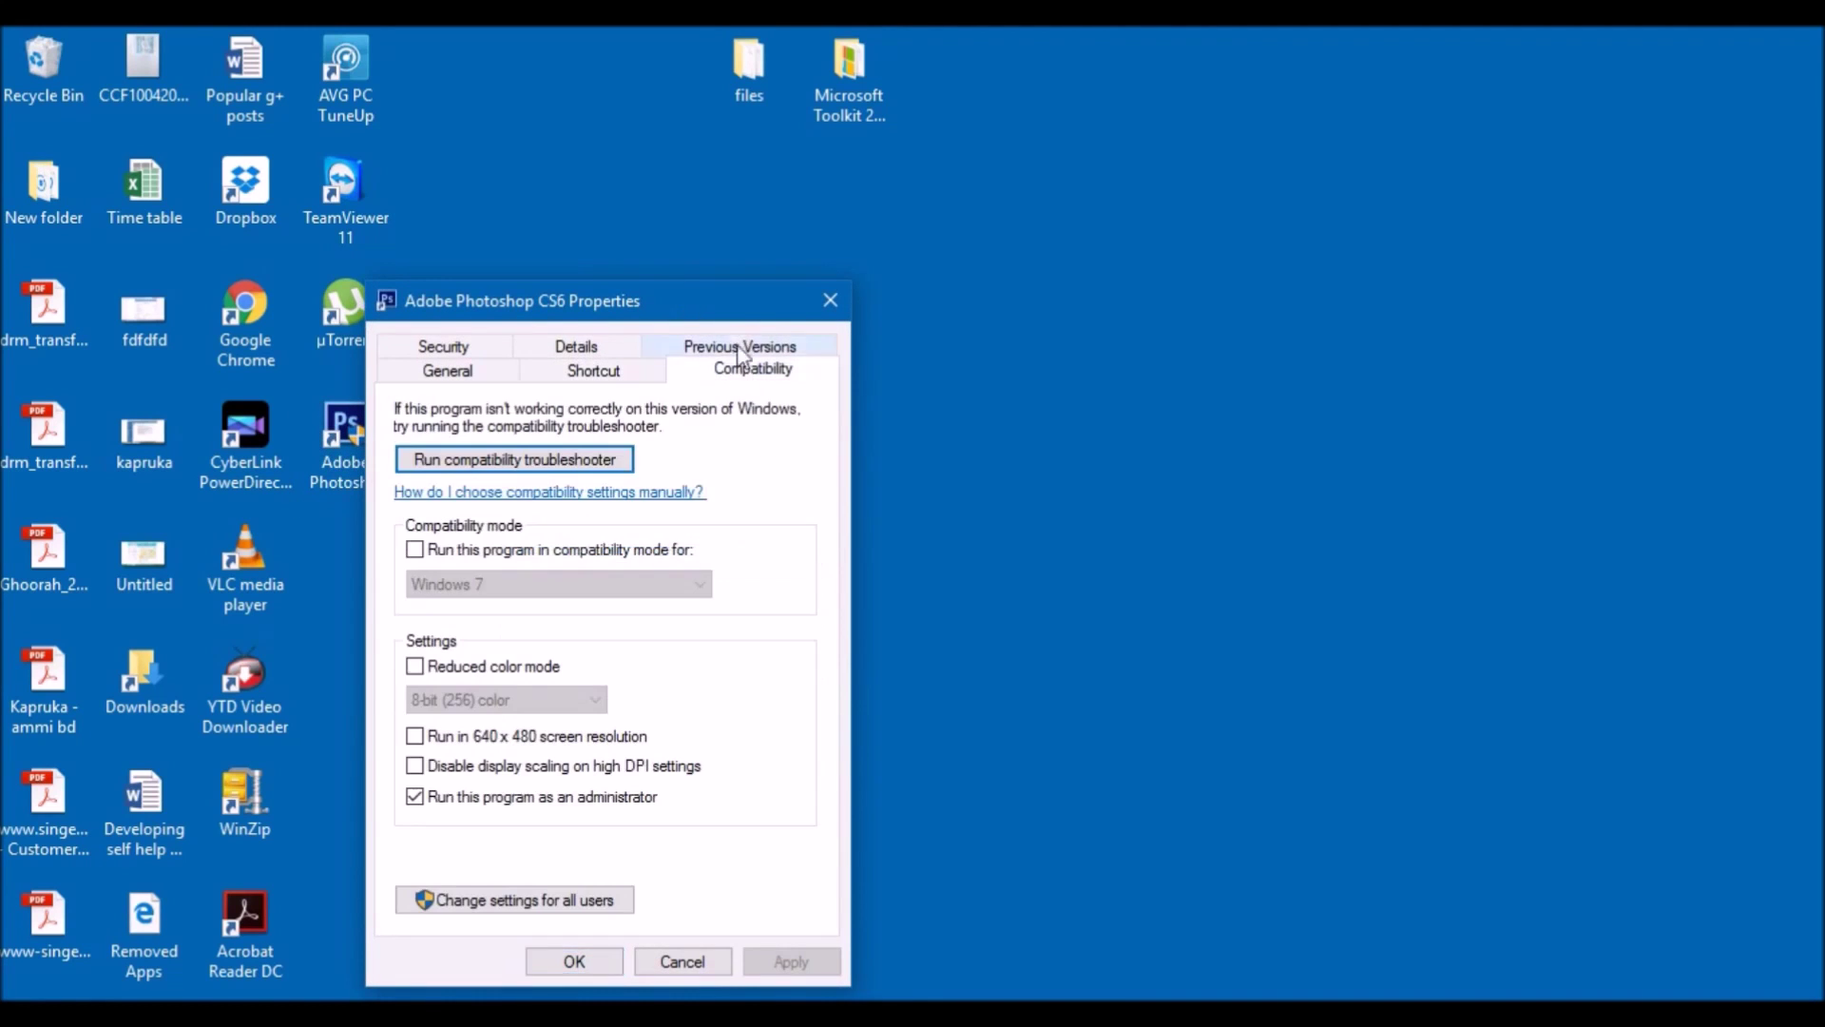
pyautogui.moveTo(738, 317); pyautogui.dragTo(918, 216)
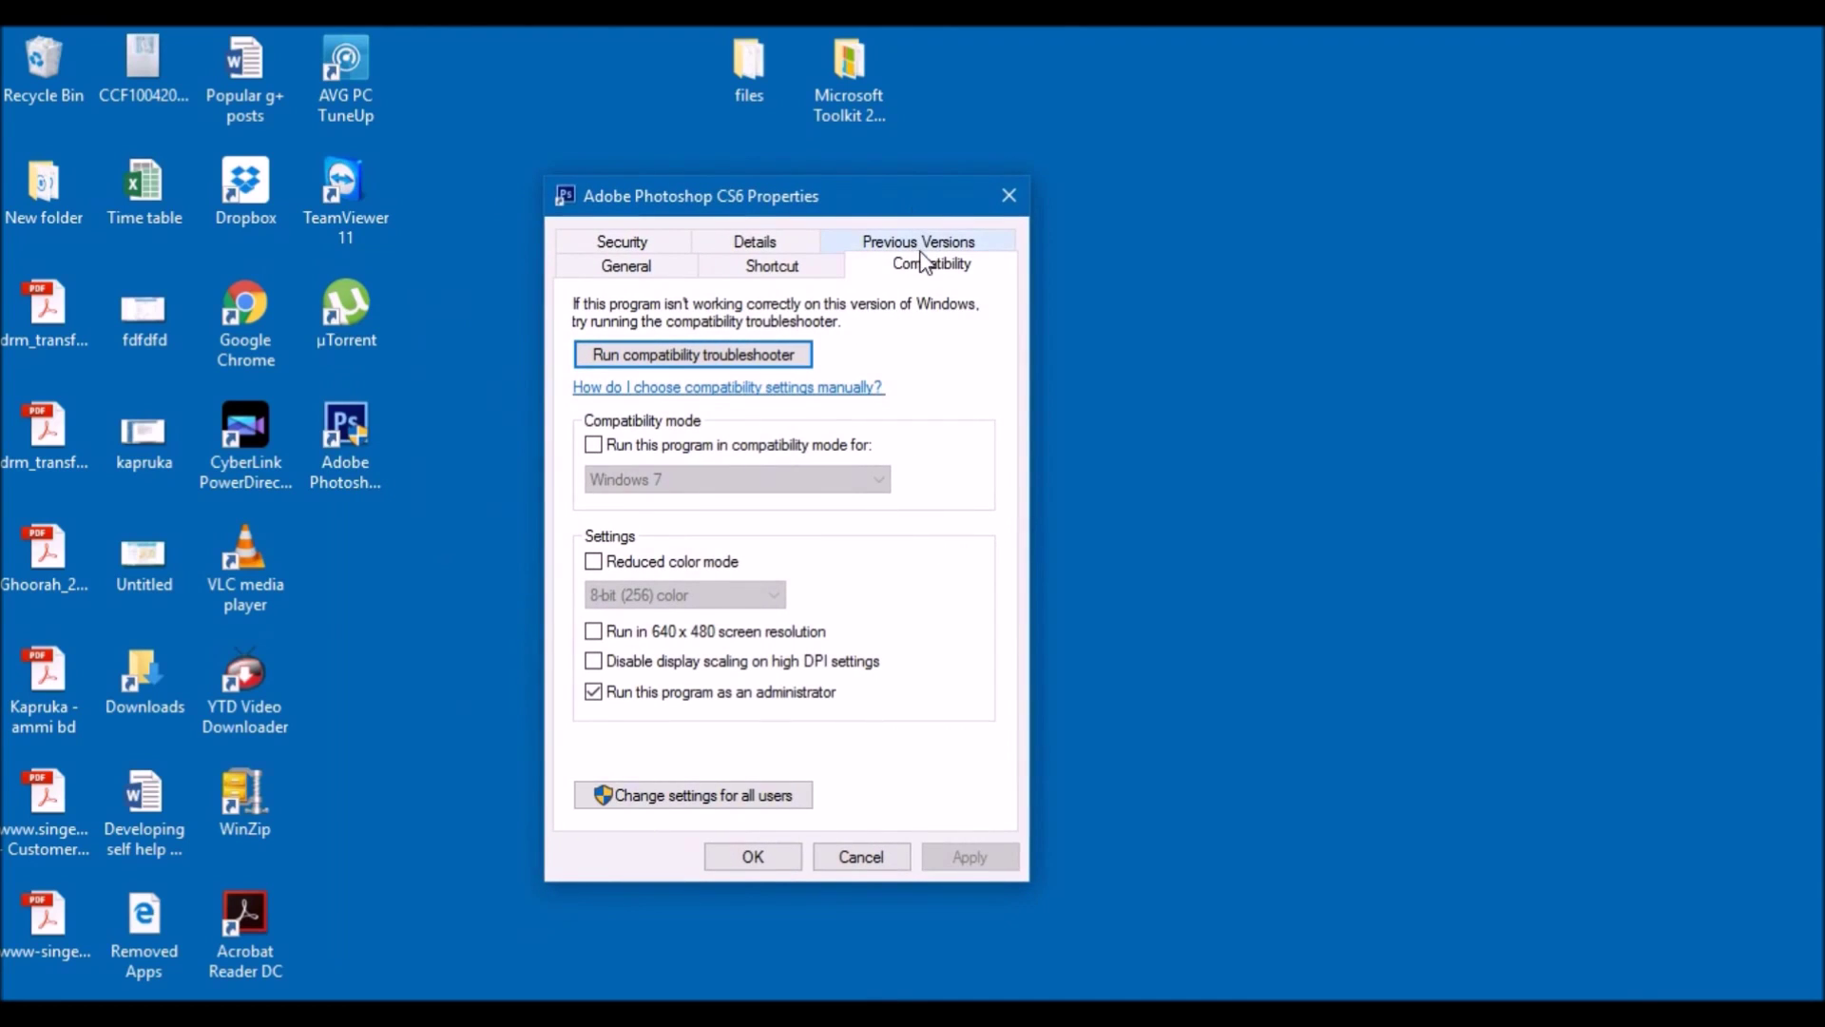
pyautogui.click(758, 703)
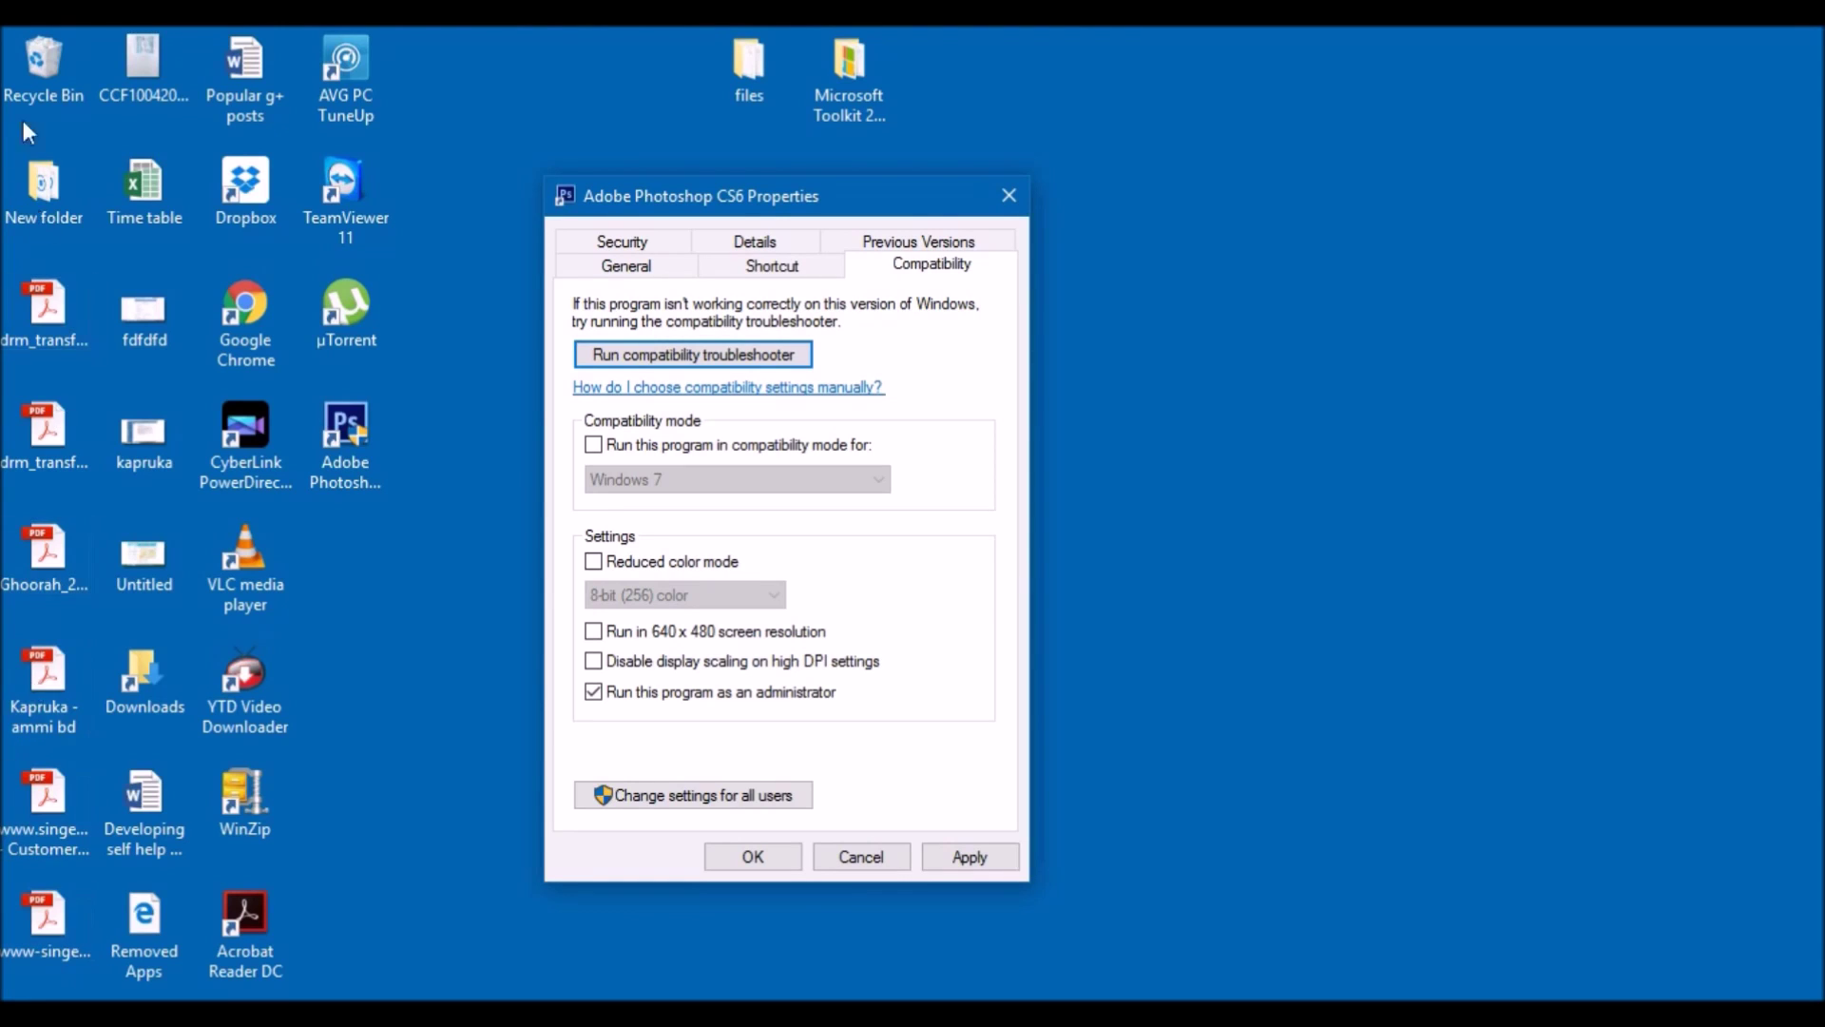
pyautogui.moveTo(777, 214); pyautogui.dragTo(841, 216)
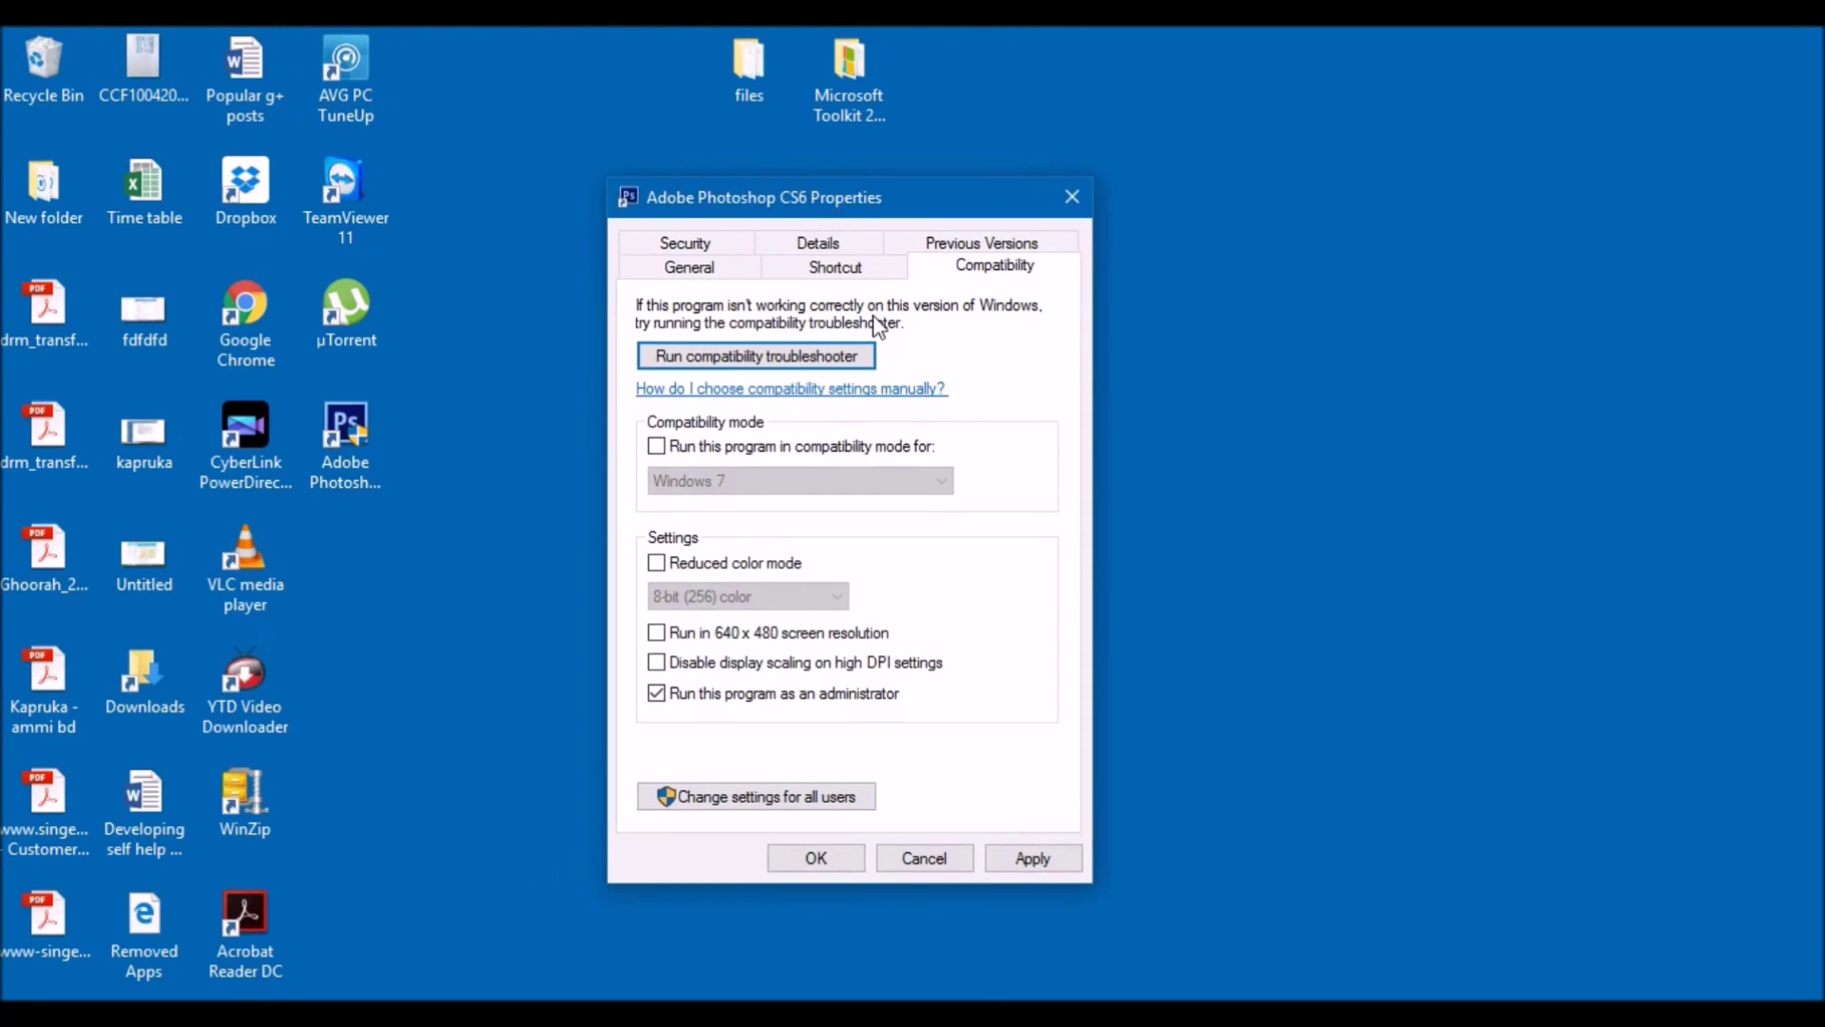
# - Close the shortcut's Properties unapplied, reopen its Compatibility settings, and confirm them with OK
pyautogui.click(1072, 198)
pyautogui.rightClick(356, 424)
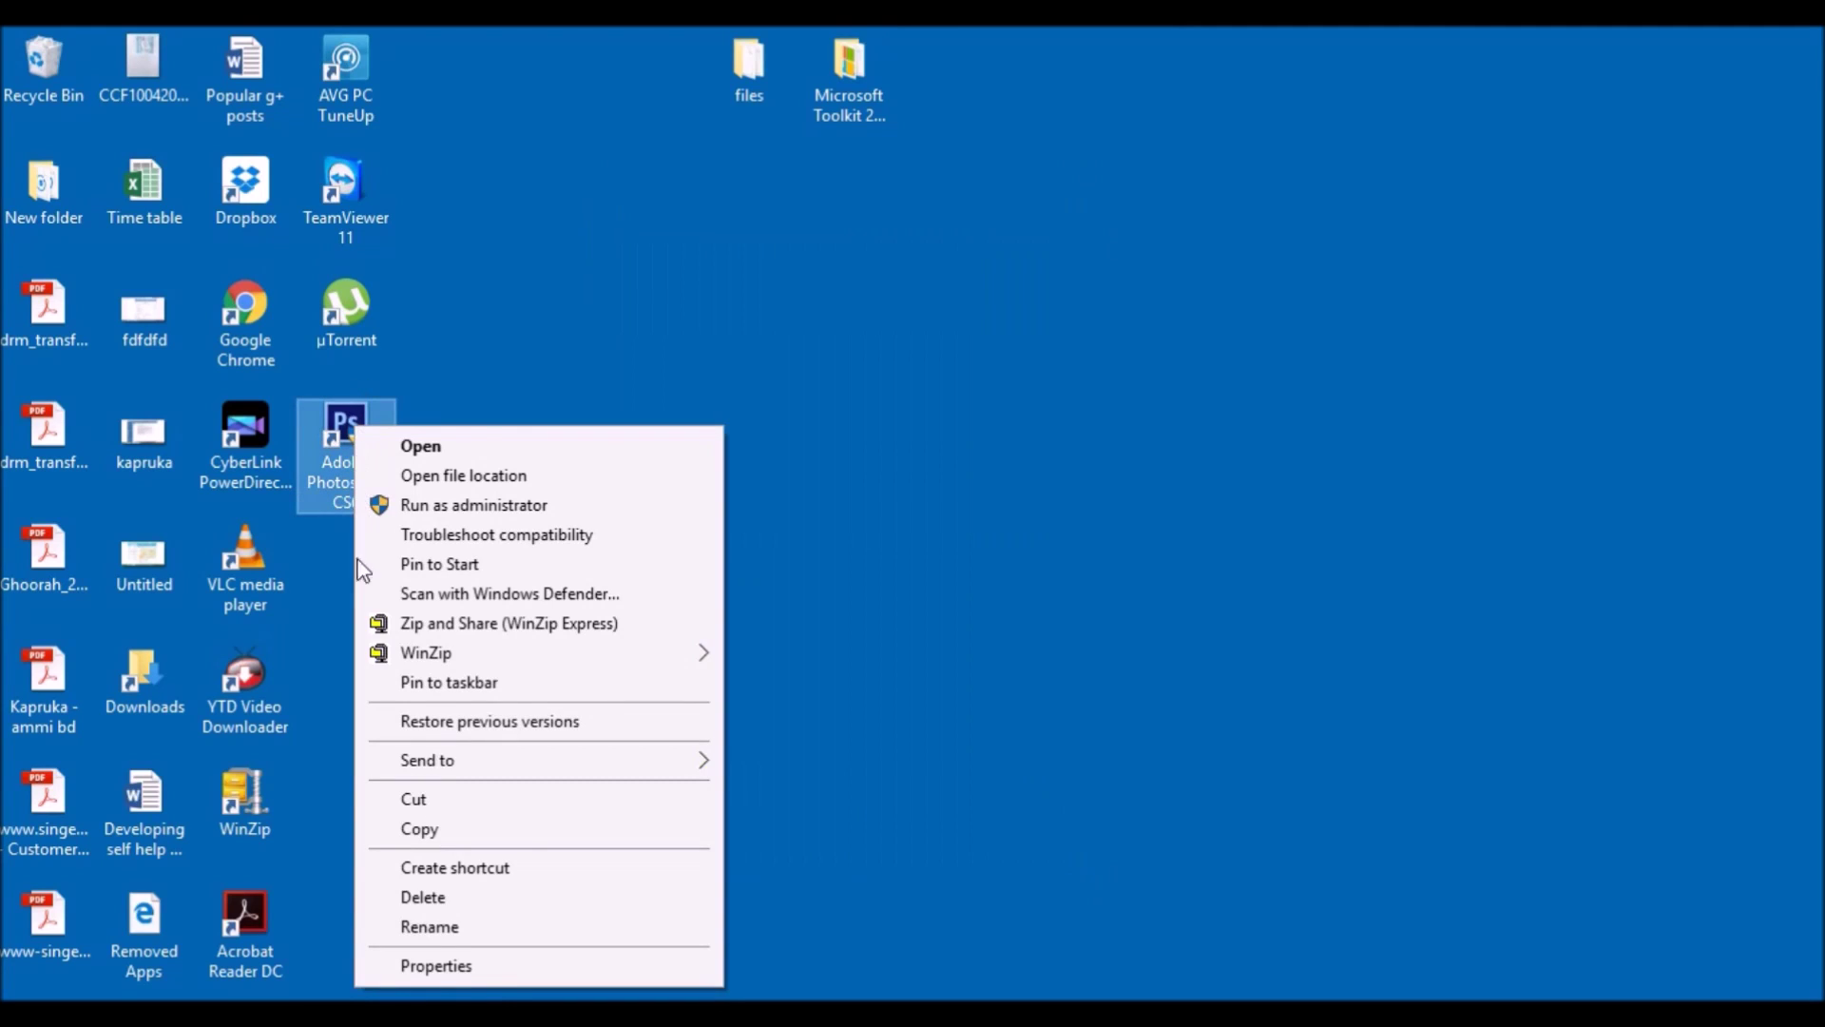
pyautogui.click(515, 964)
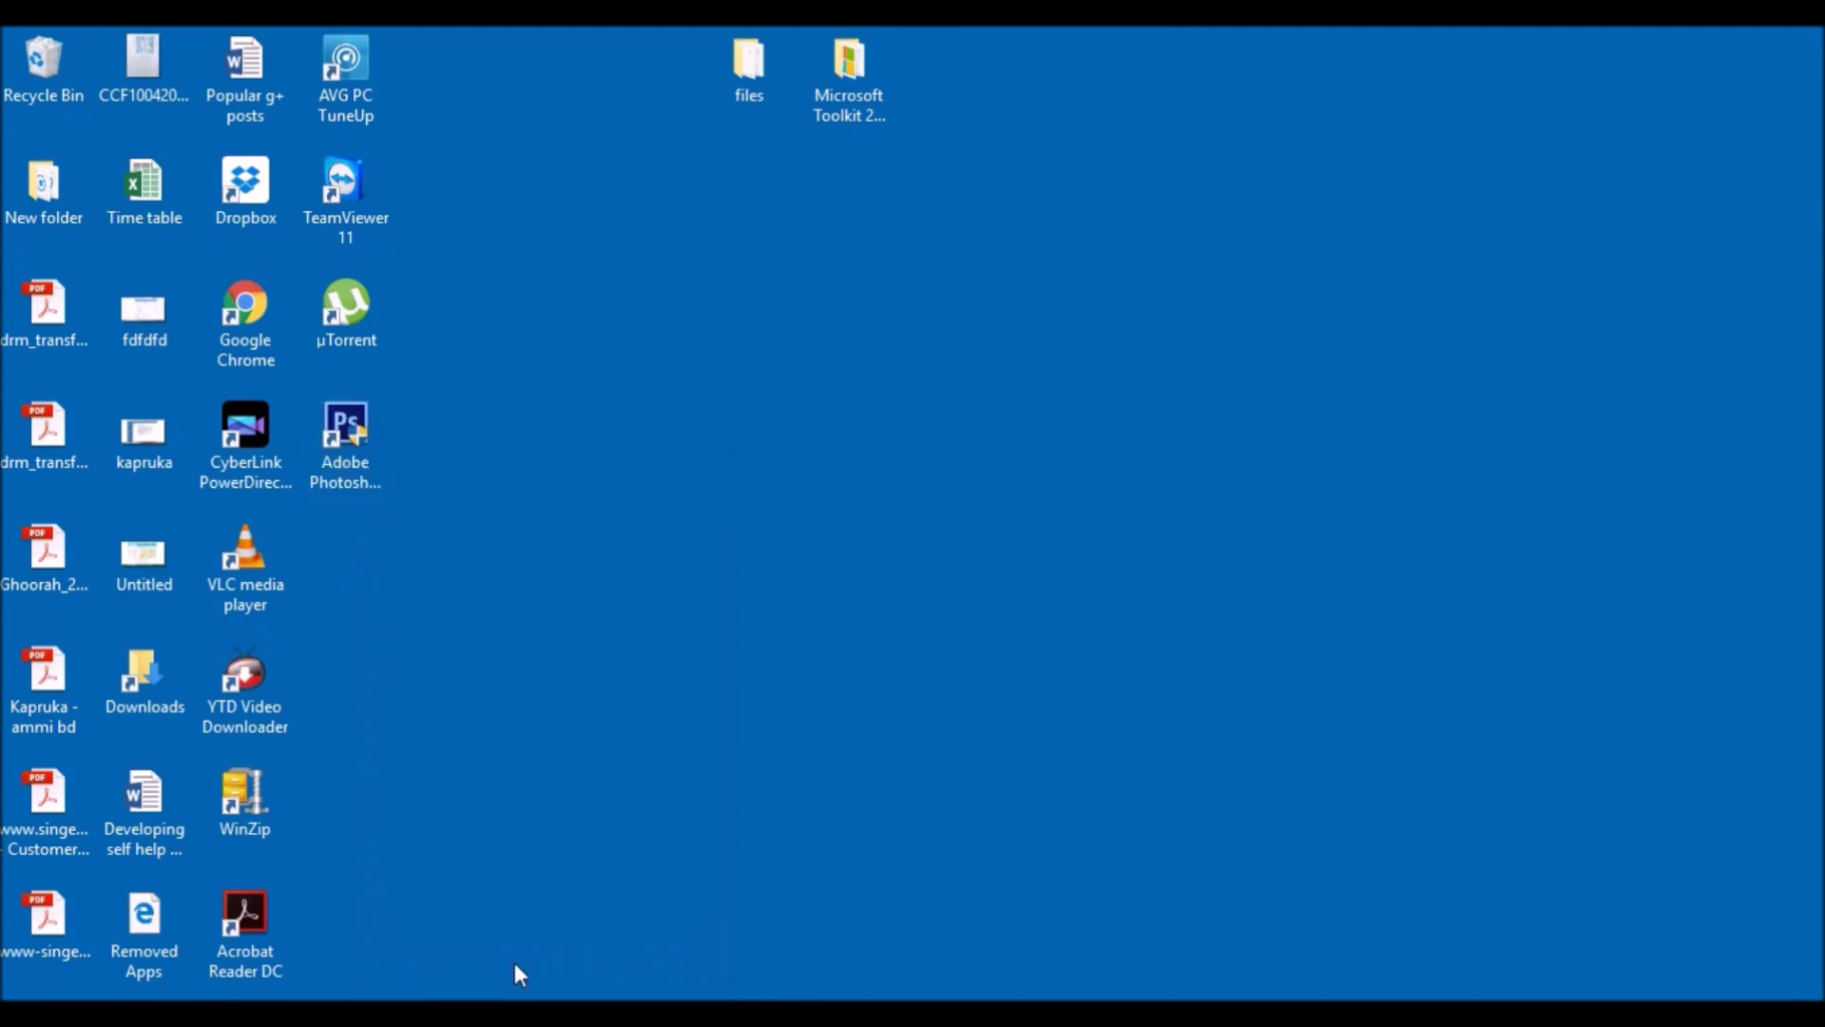
pyautogui.click(751, 366)
pyautogui.moveTo(734, 291); pyautogui.dragTo(943, 118)
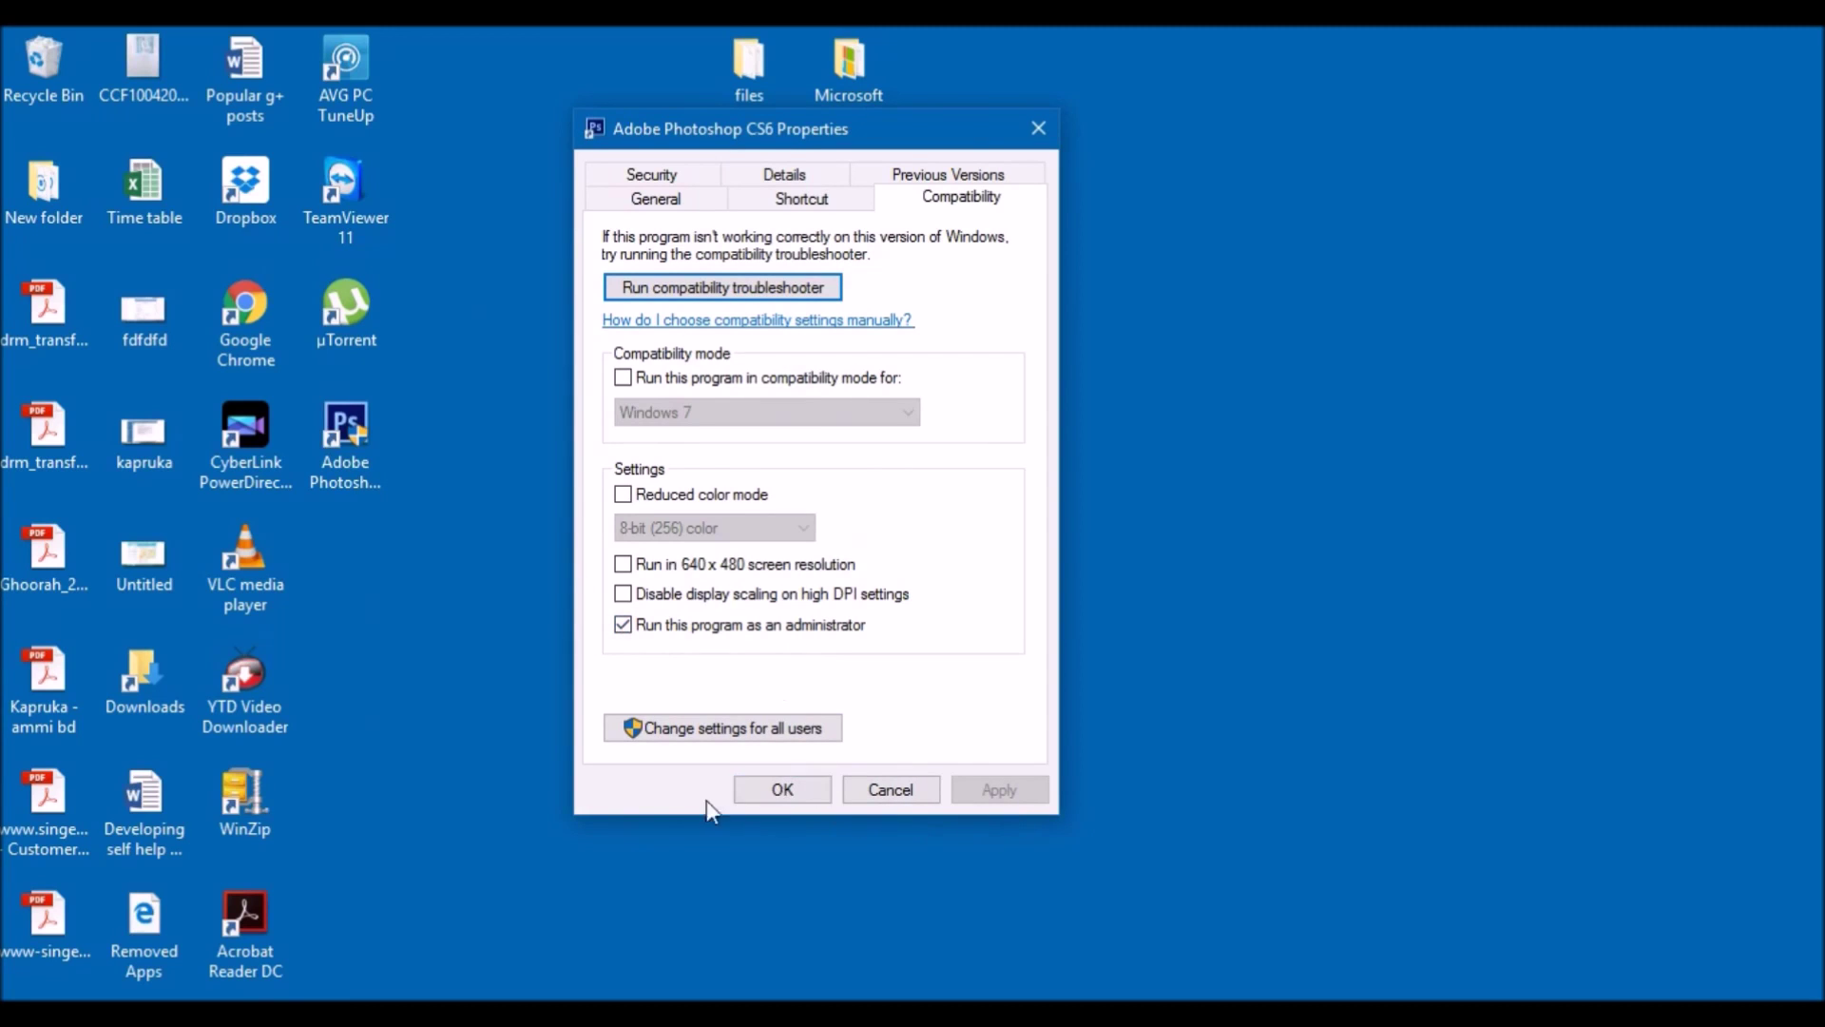
pyautogui.click(782, 790)
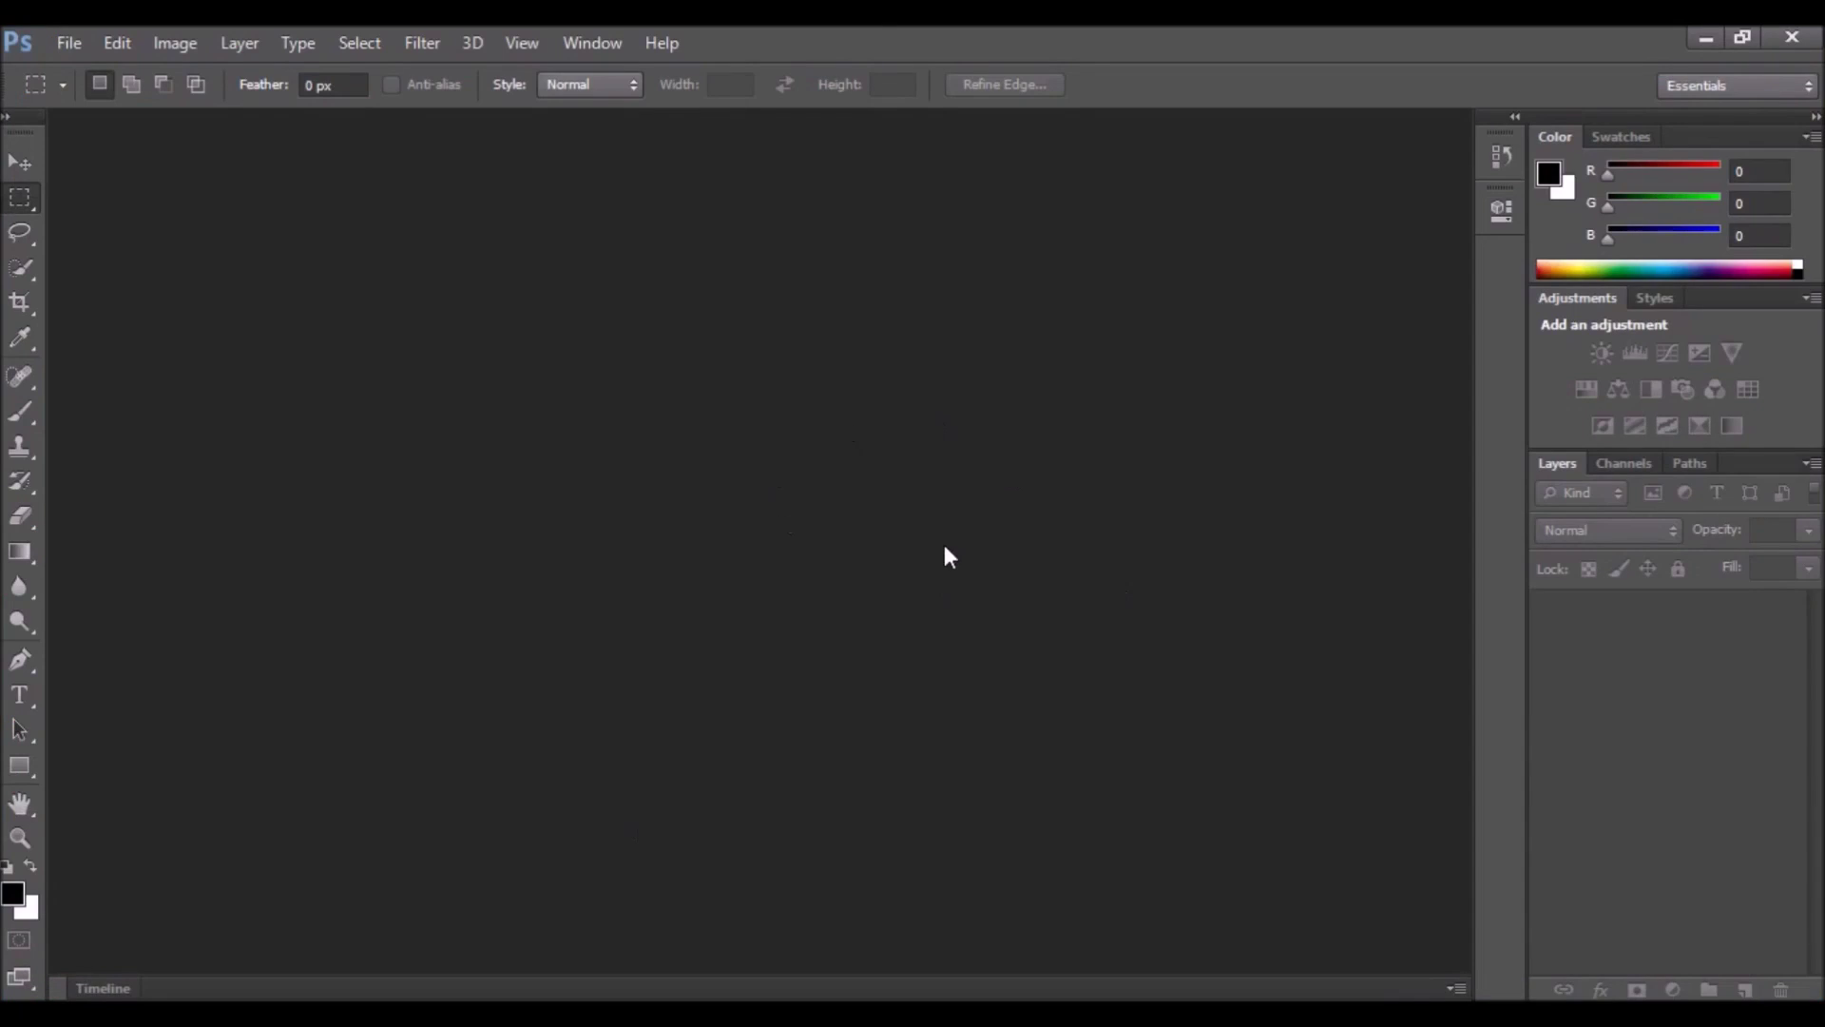
# - Try dropping strawberry and wood texture images from Smoothies into Photoshop, then minimize both windows
pyautogui.hotkey('alt', 'Tab')
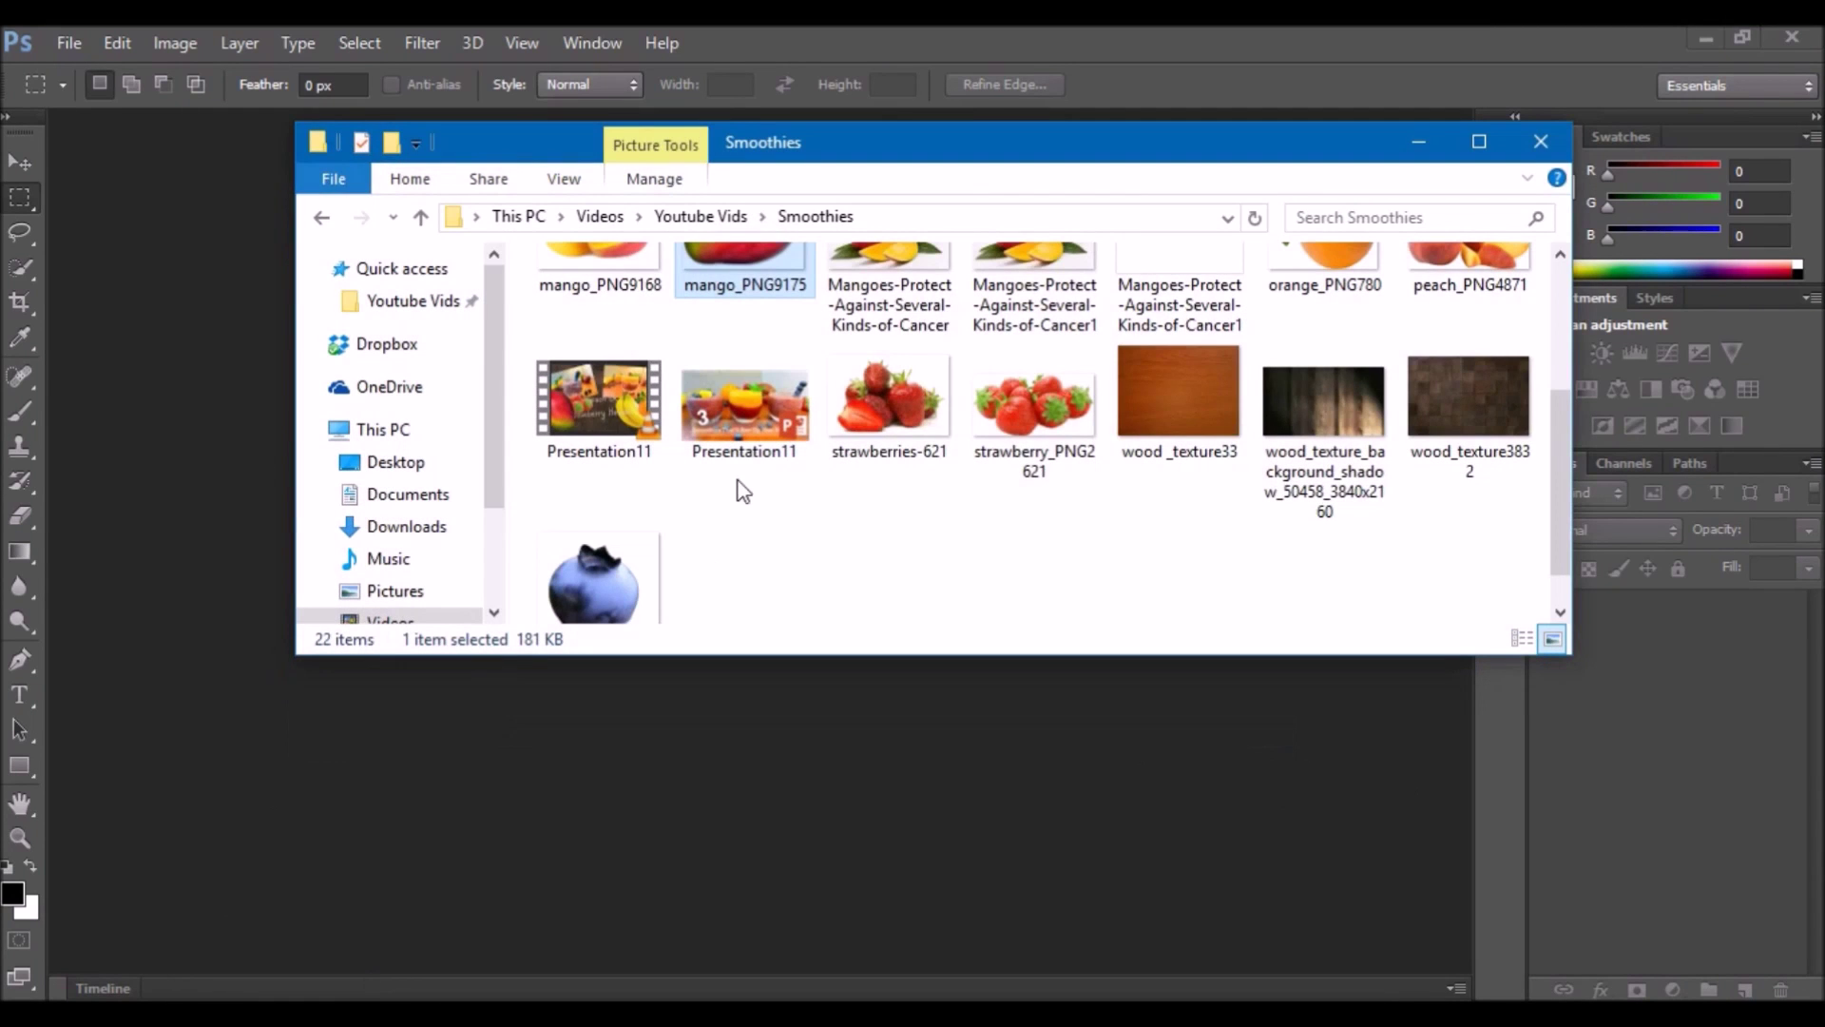
pyautogui.moveTo(1152, 171); pyautogui.dragTo(1156, 284)
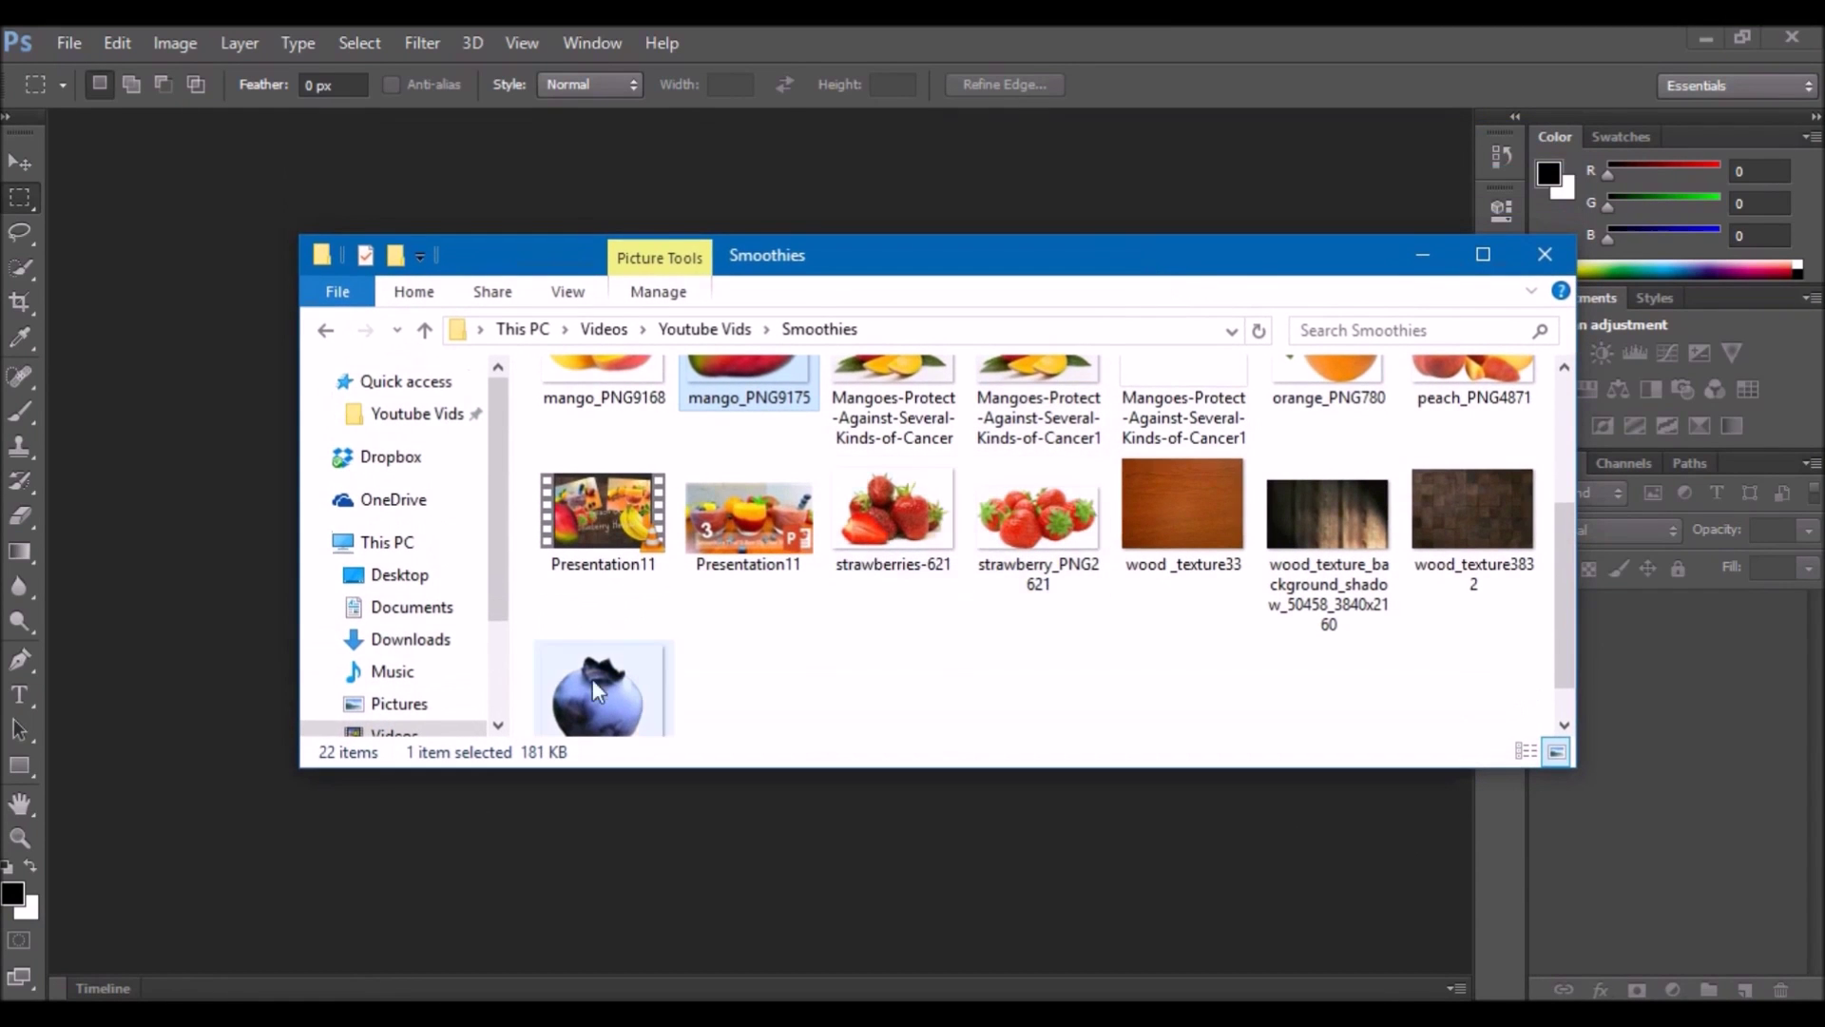
pyautogui.moveTo(889, 514); pyautogui.dragTo(194, 806)
pyautogui.moveTo(1064, 490); pyautogui.dragTo(865, 871)
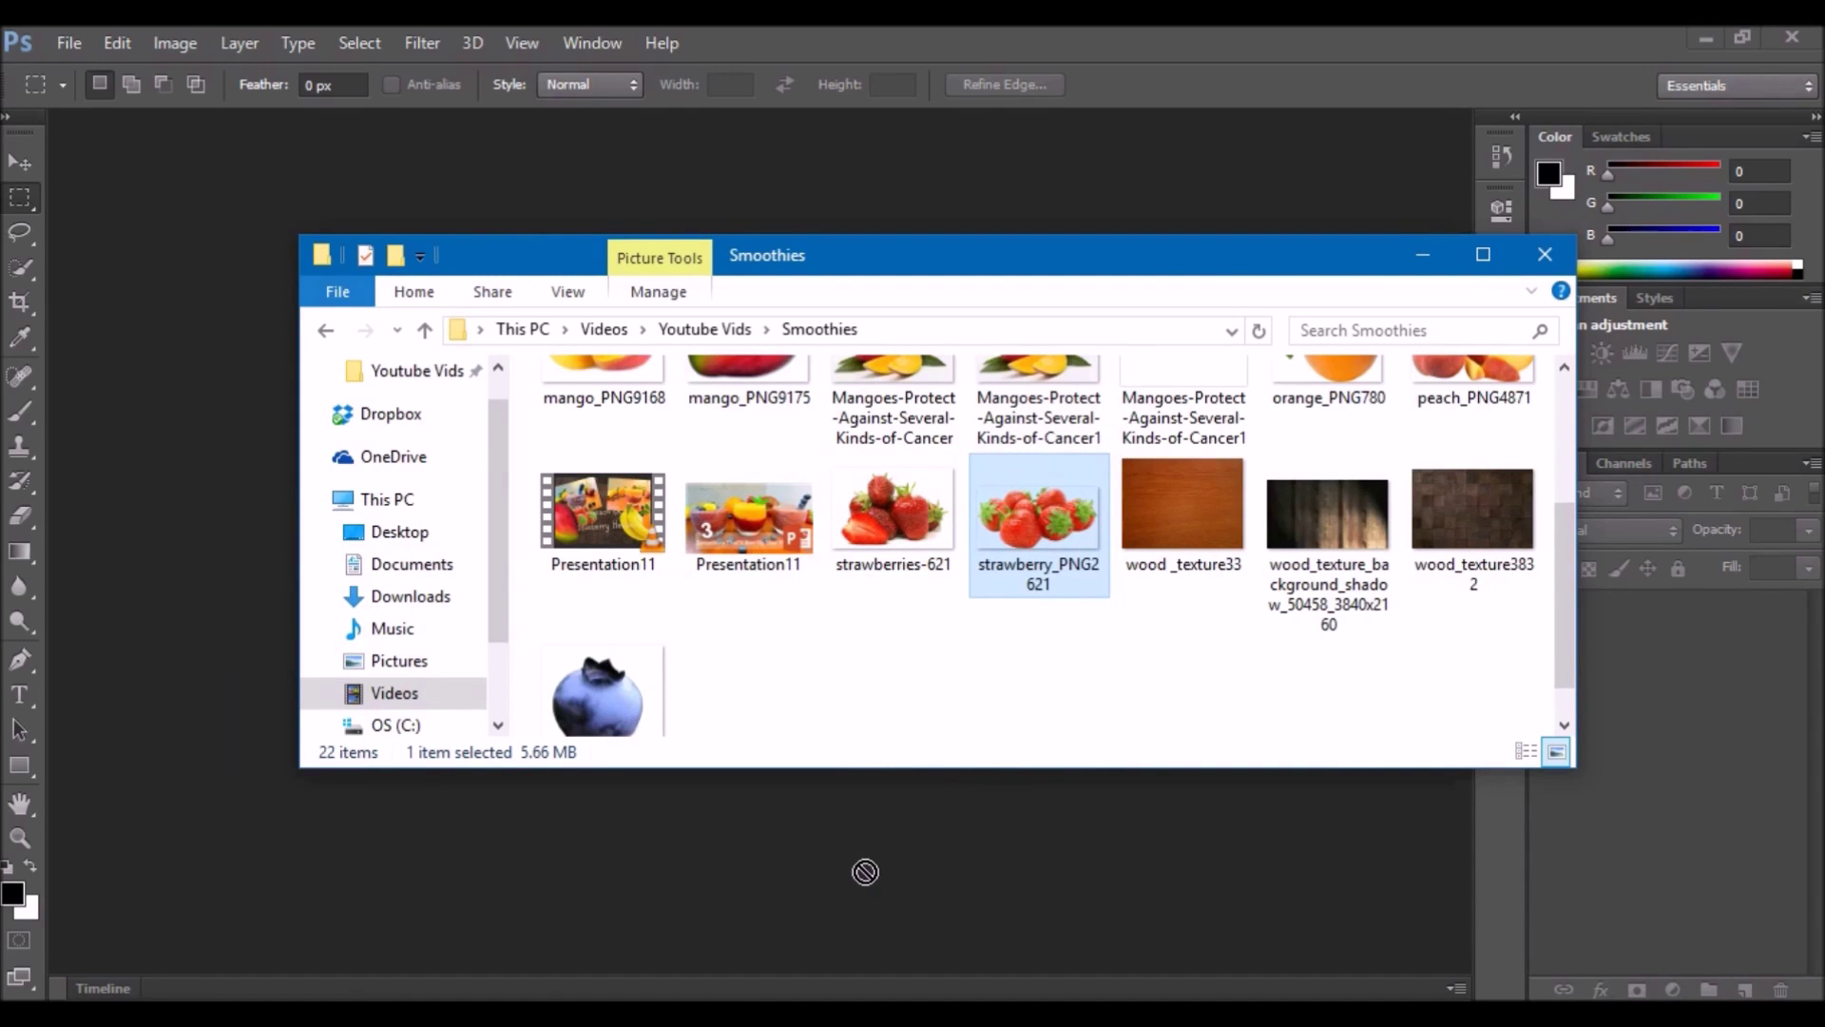
pyautogui.moveTo(864, 872); pyautogui.dragTo(869, 874)
pyautogui.moveTo(1156, 494); pyautogui.dragTo(1161, 850)
pyautogui.moveTo(1328, 513); pyautogui.dragTo(1114, 868)
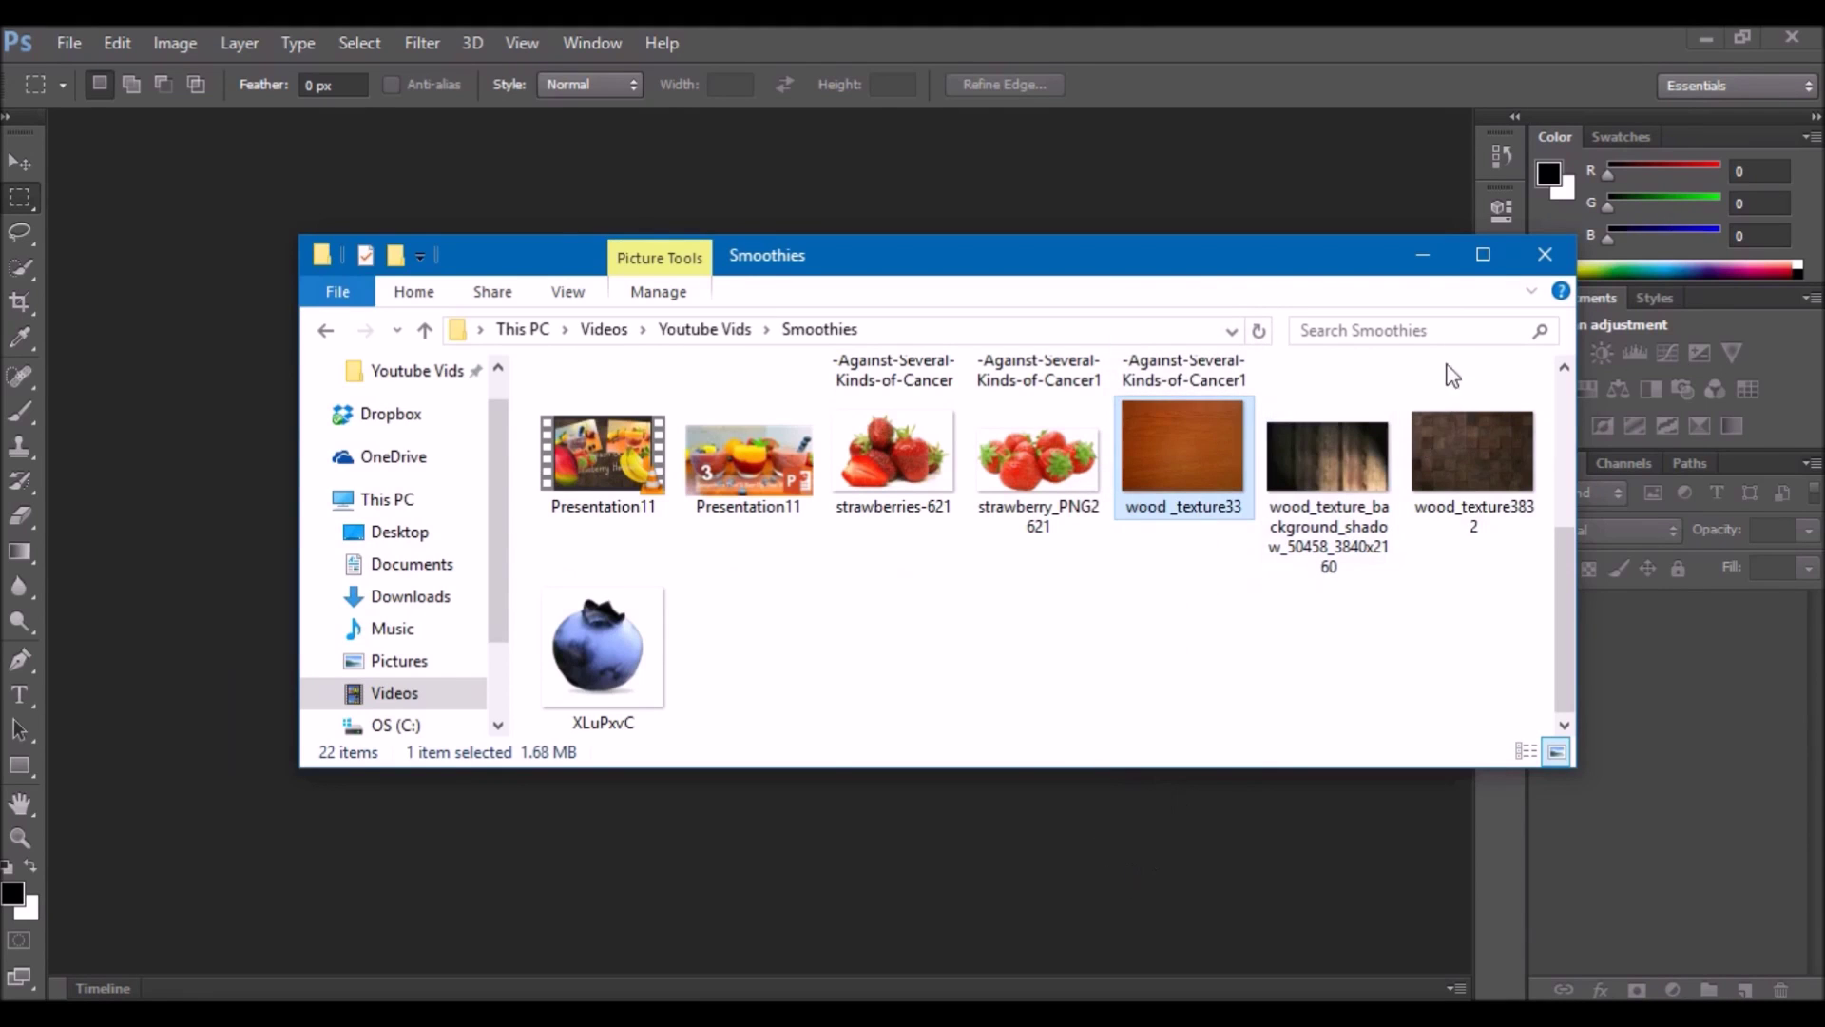
pyautogui.click(1420, 262)
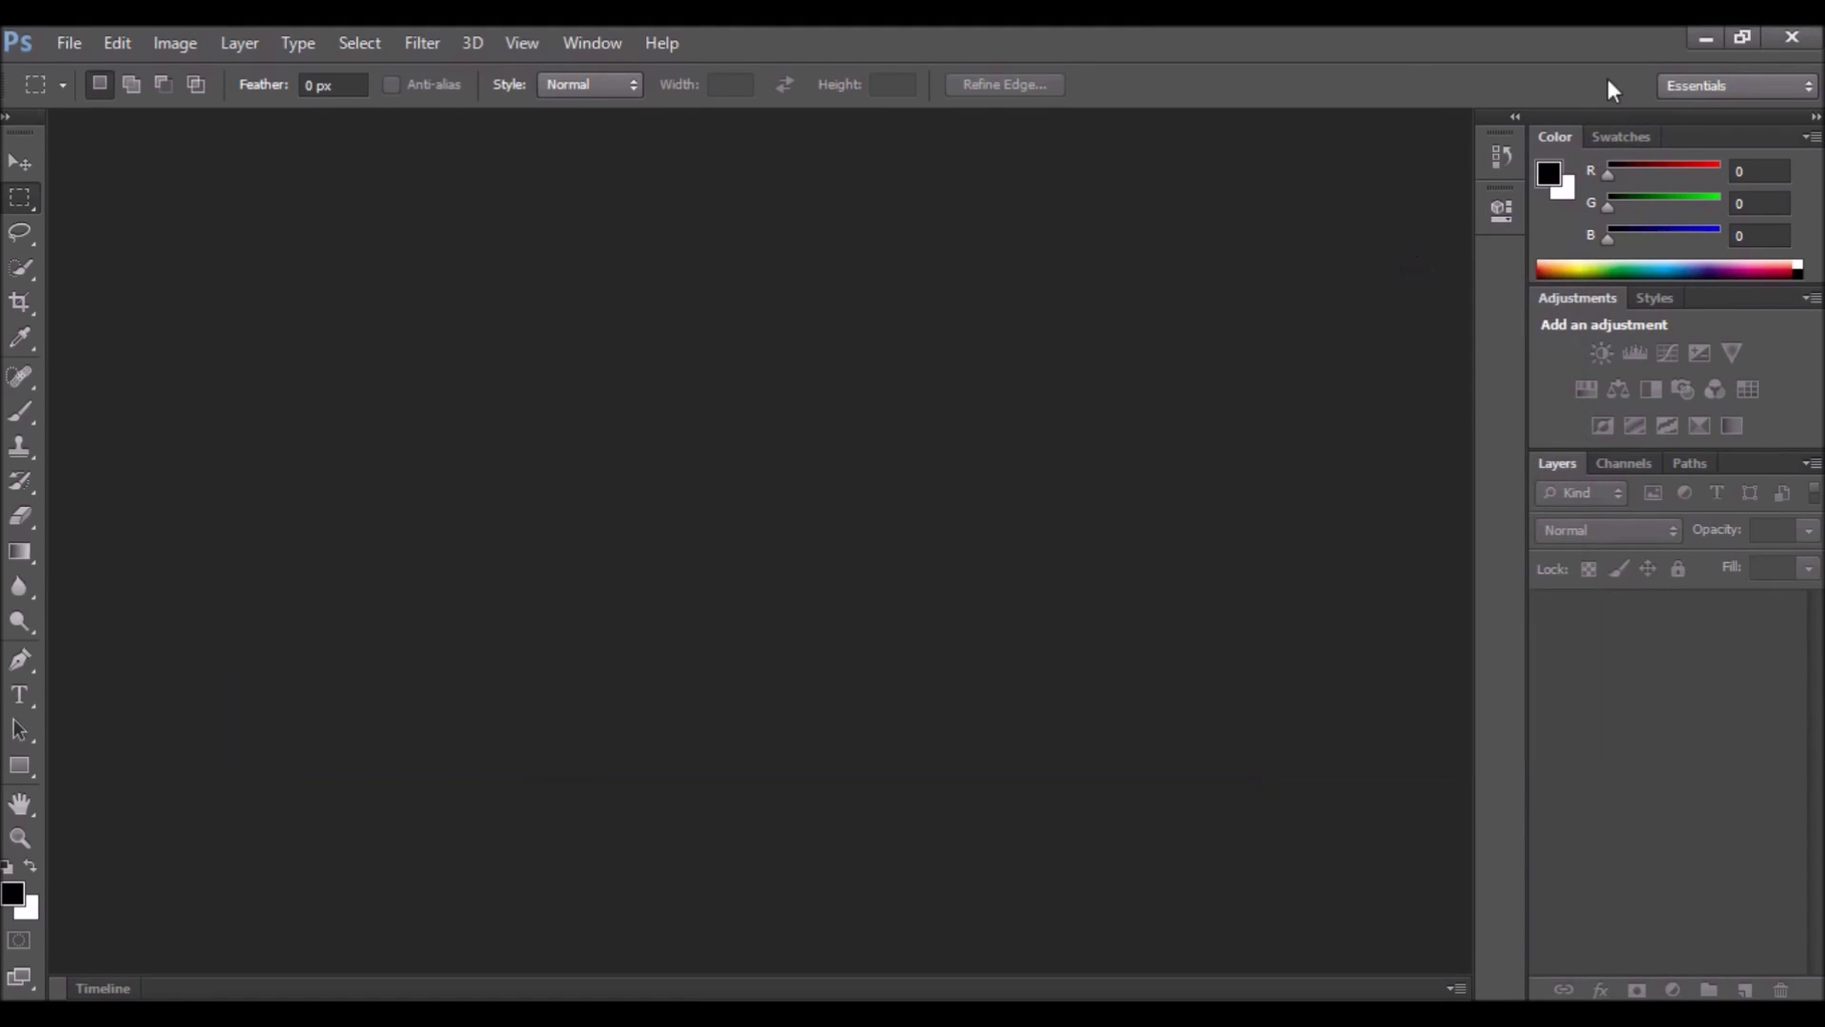
pyautogui.click(1698, 36)
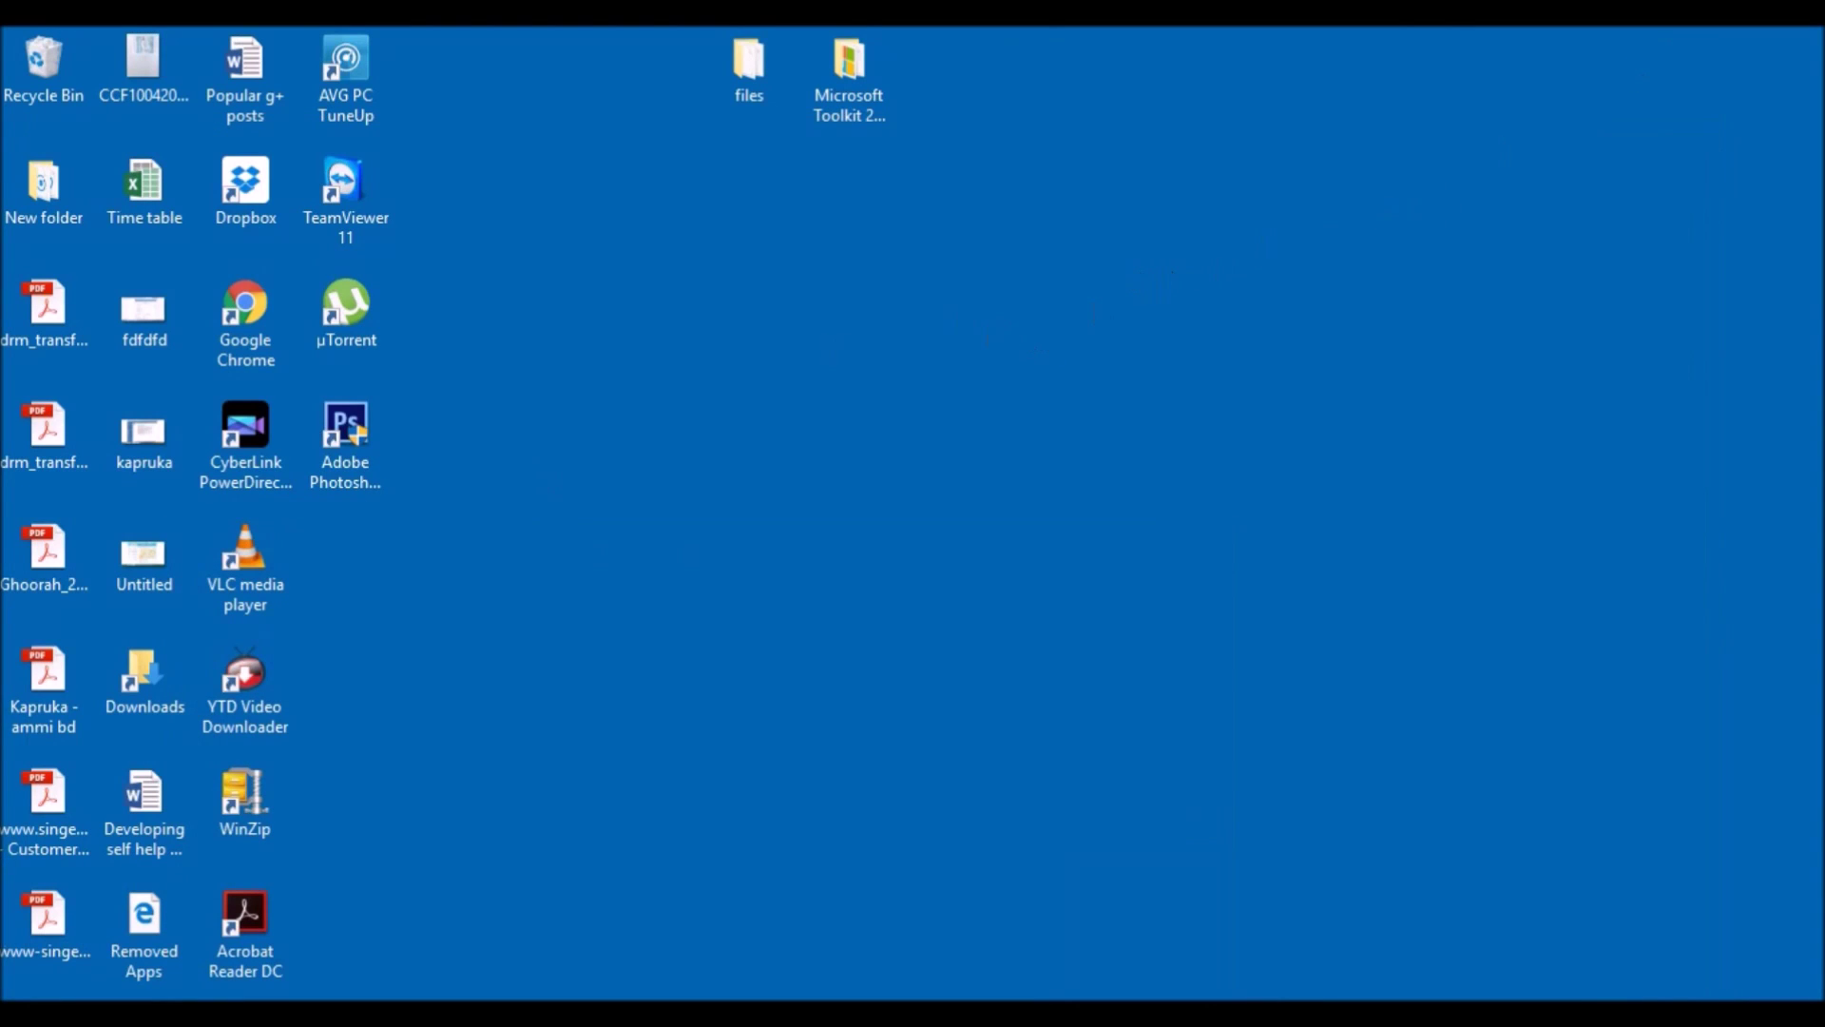
# - Run regedit.exe from the Run dialog found through Windows search
pyautogui.press('super+s')
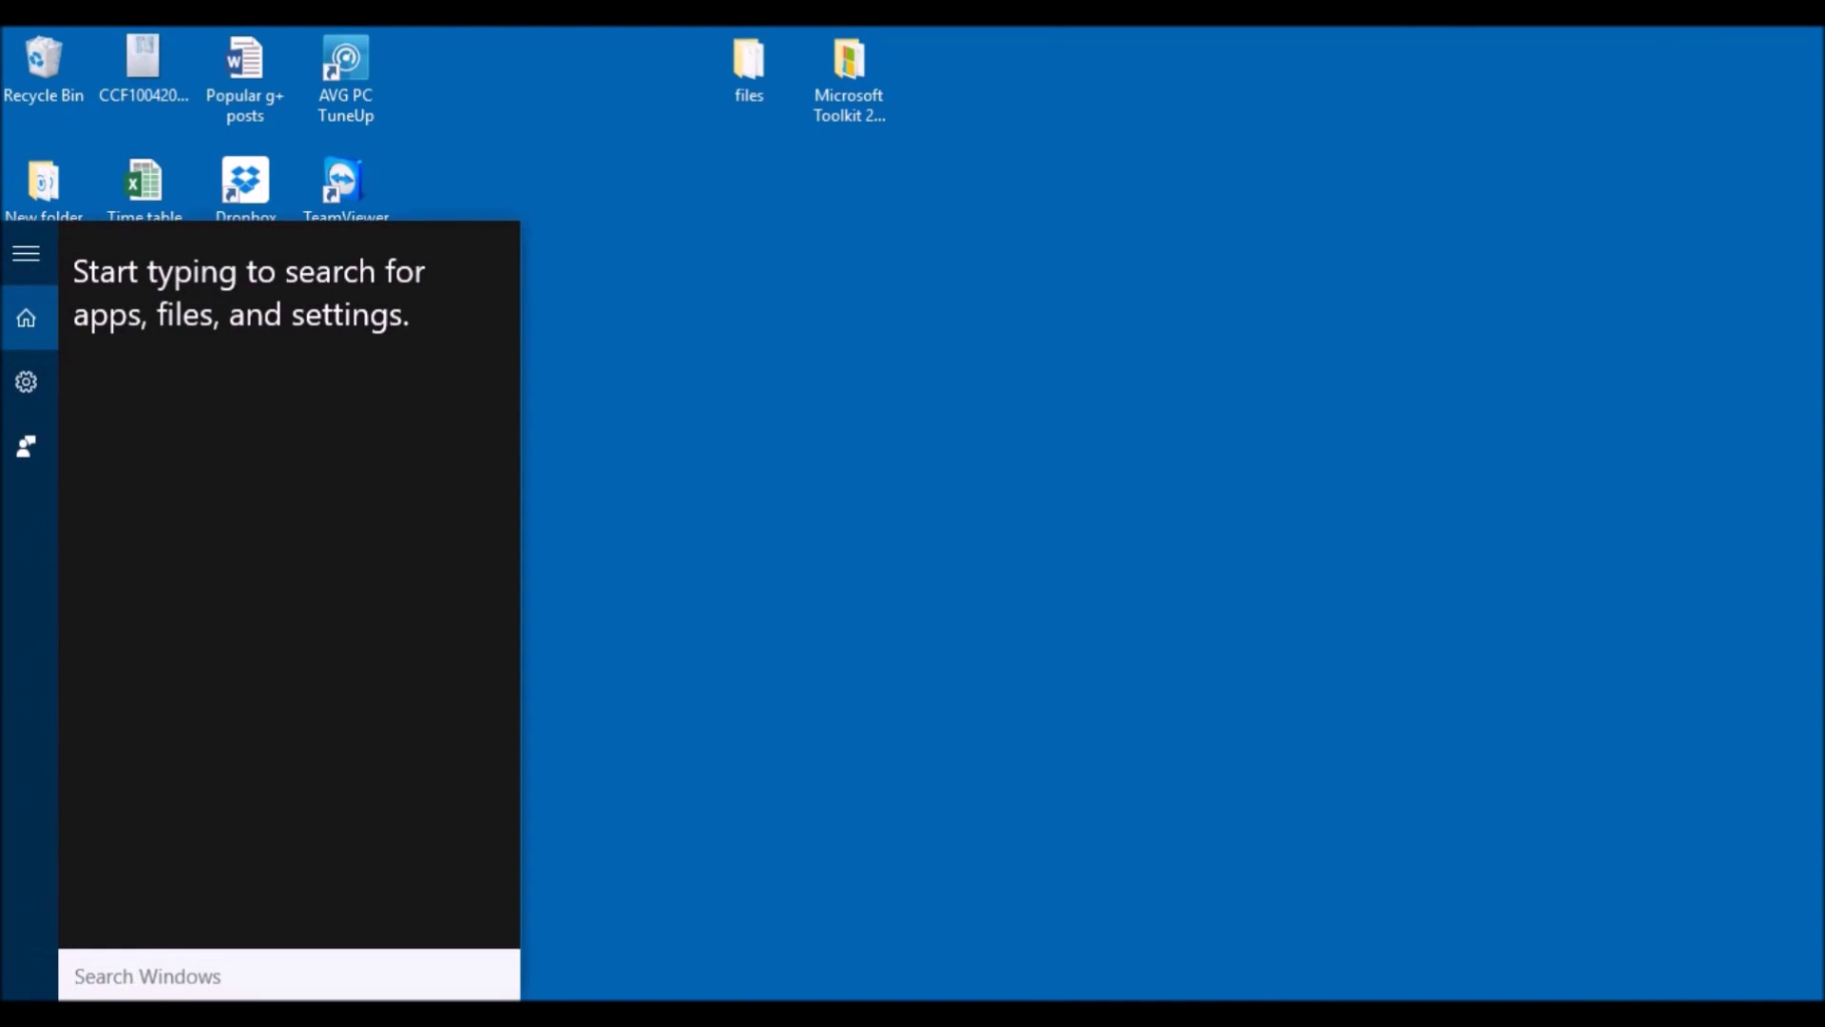
pyautogui.write('run')
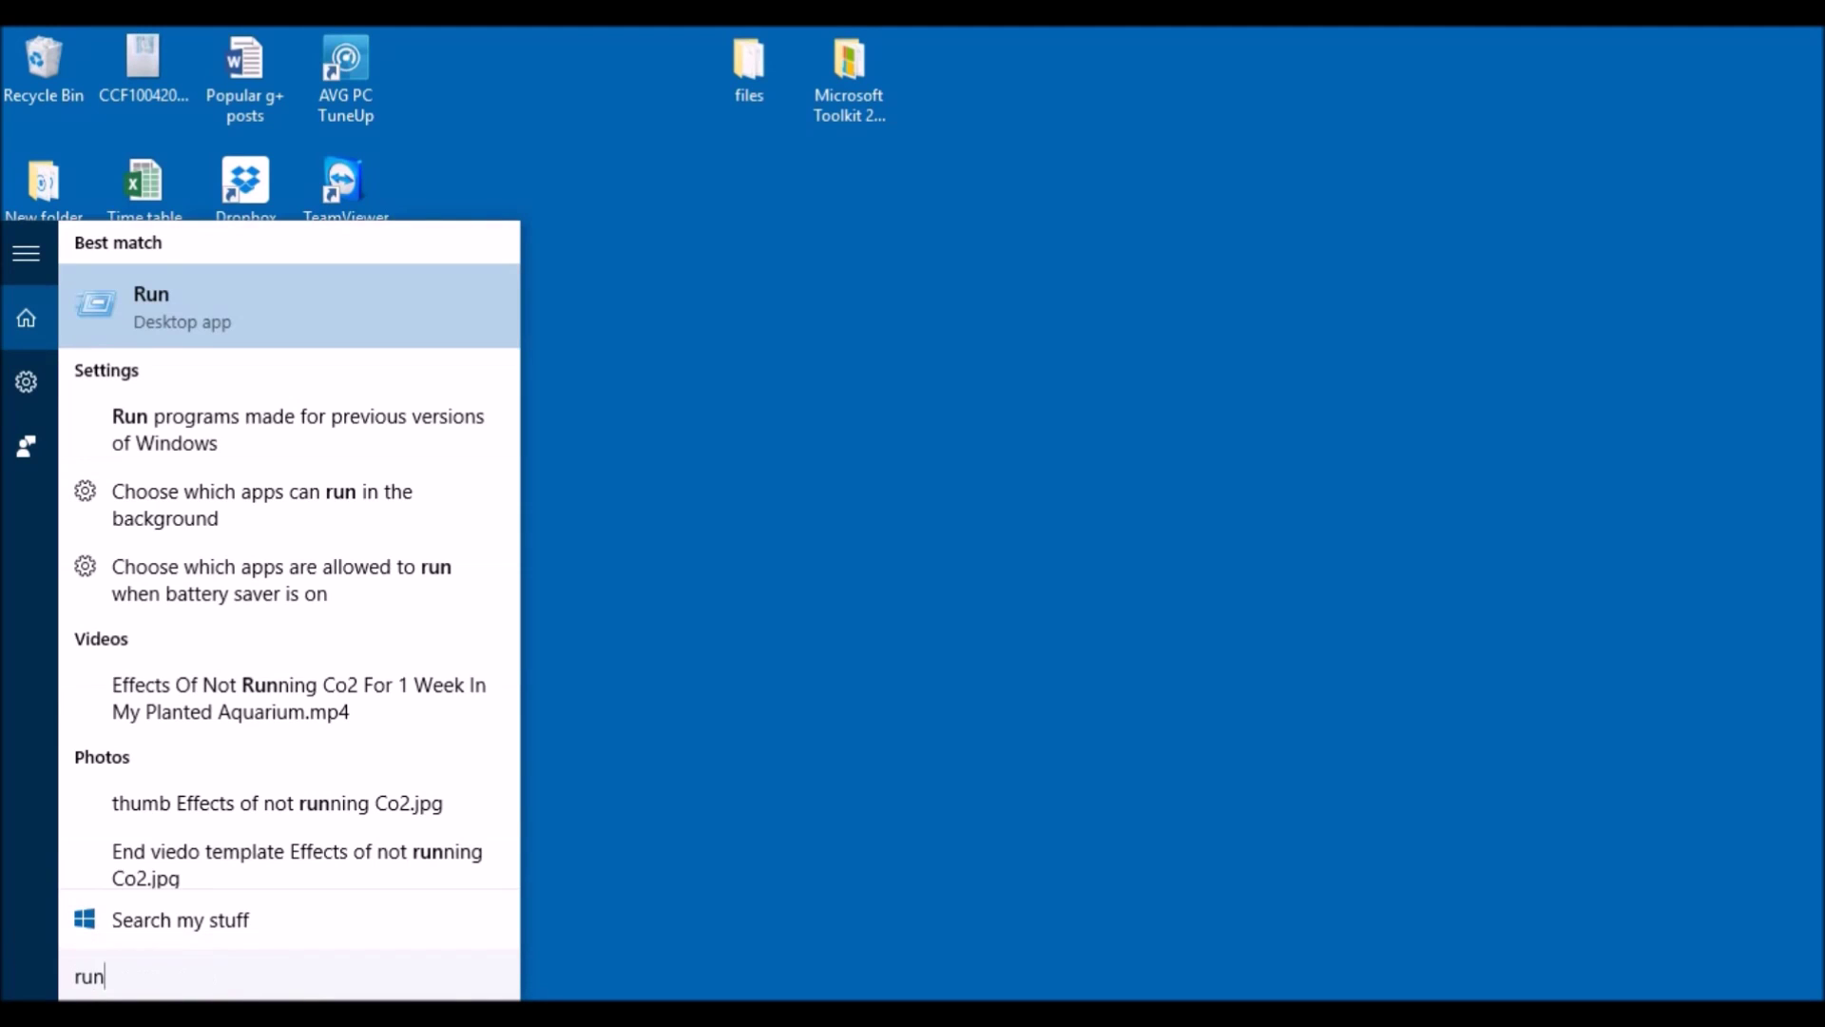
pyautogui.press('Return')
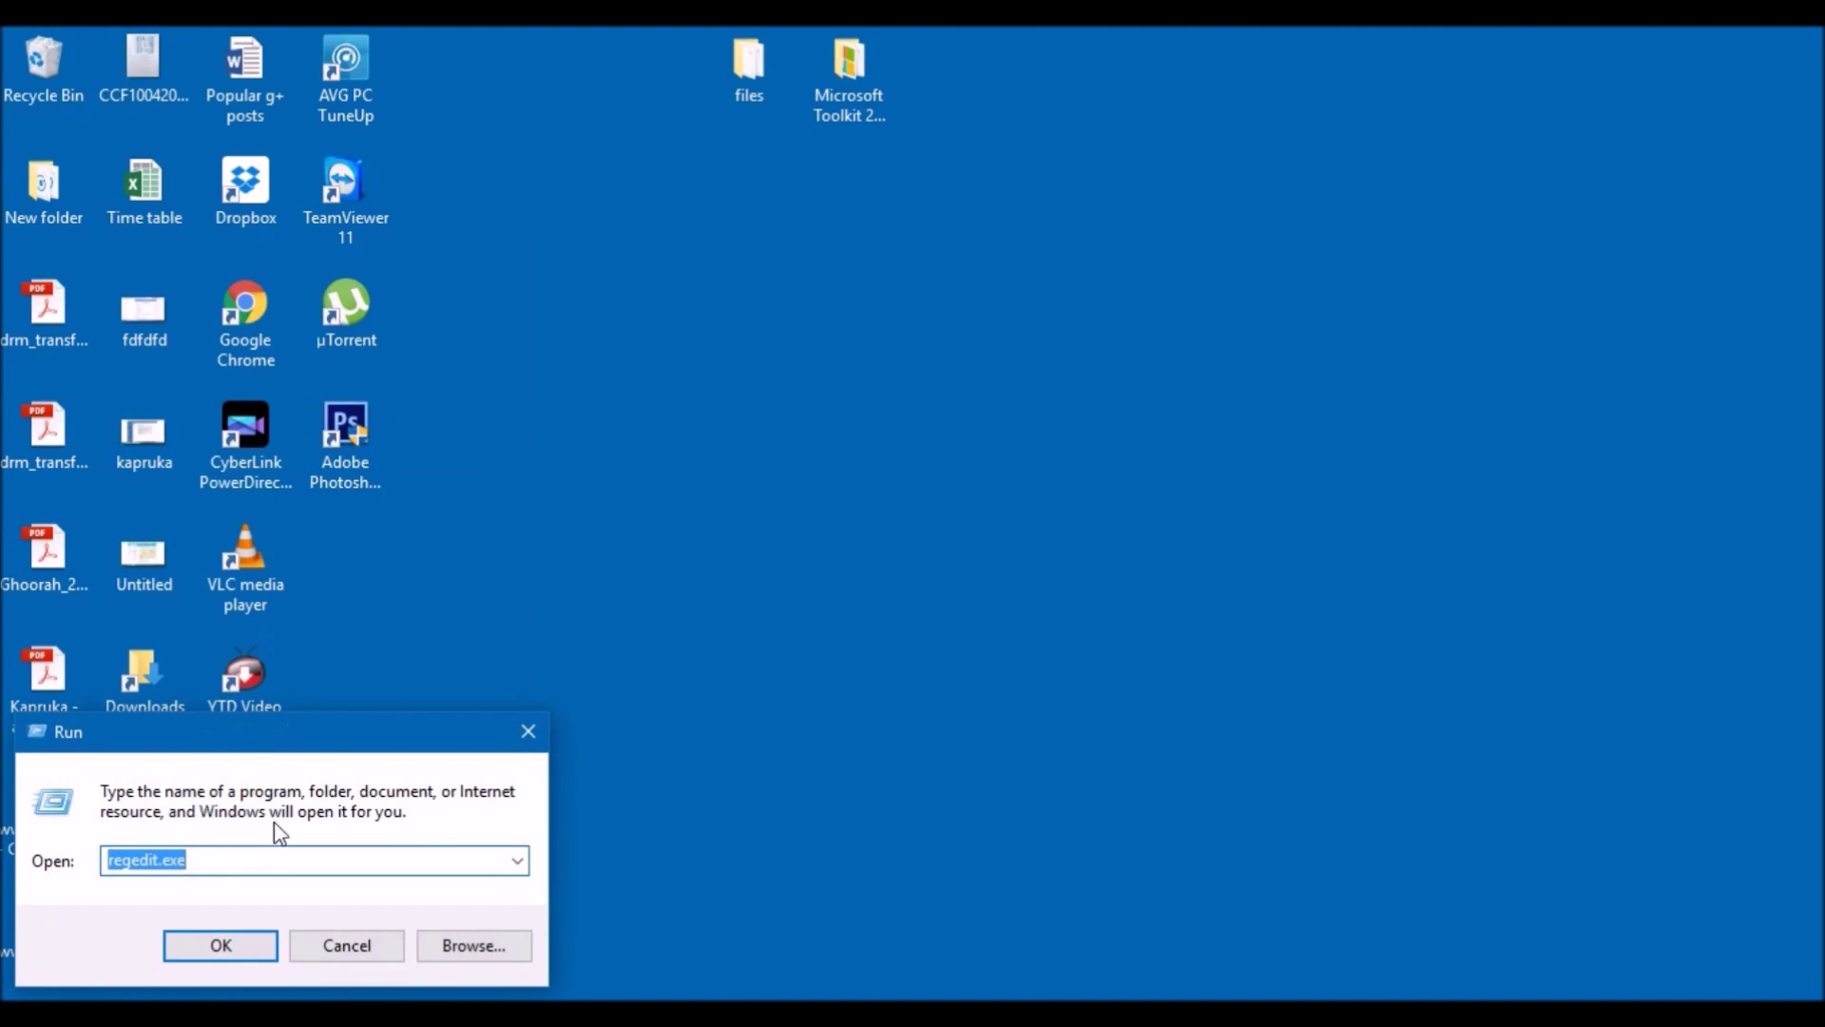
pyautogui.moveTo(312, 732); pyautogui.dragTo(1053, 388)
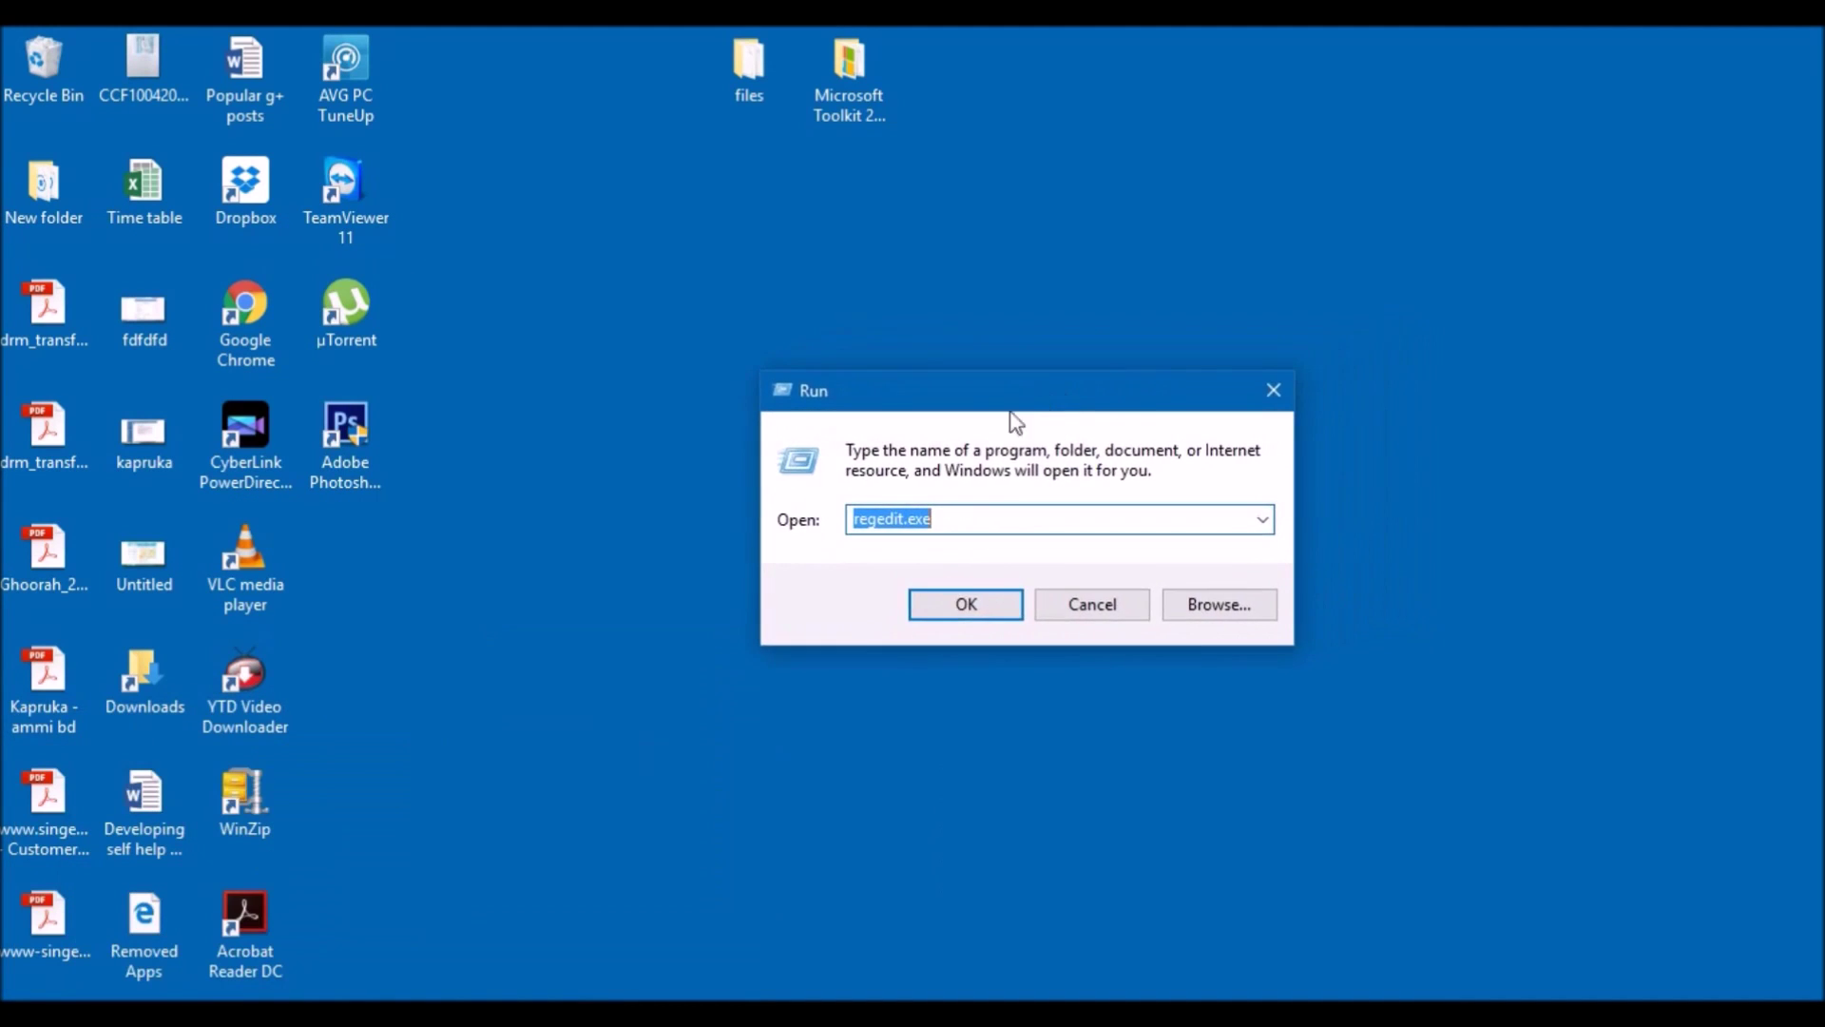
pyautogui.click(947, 521)
pyautogui.click(975, 611)
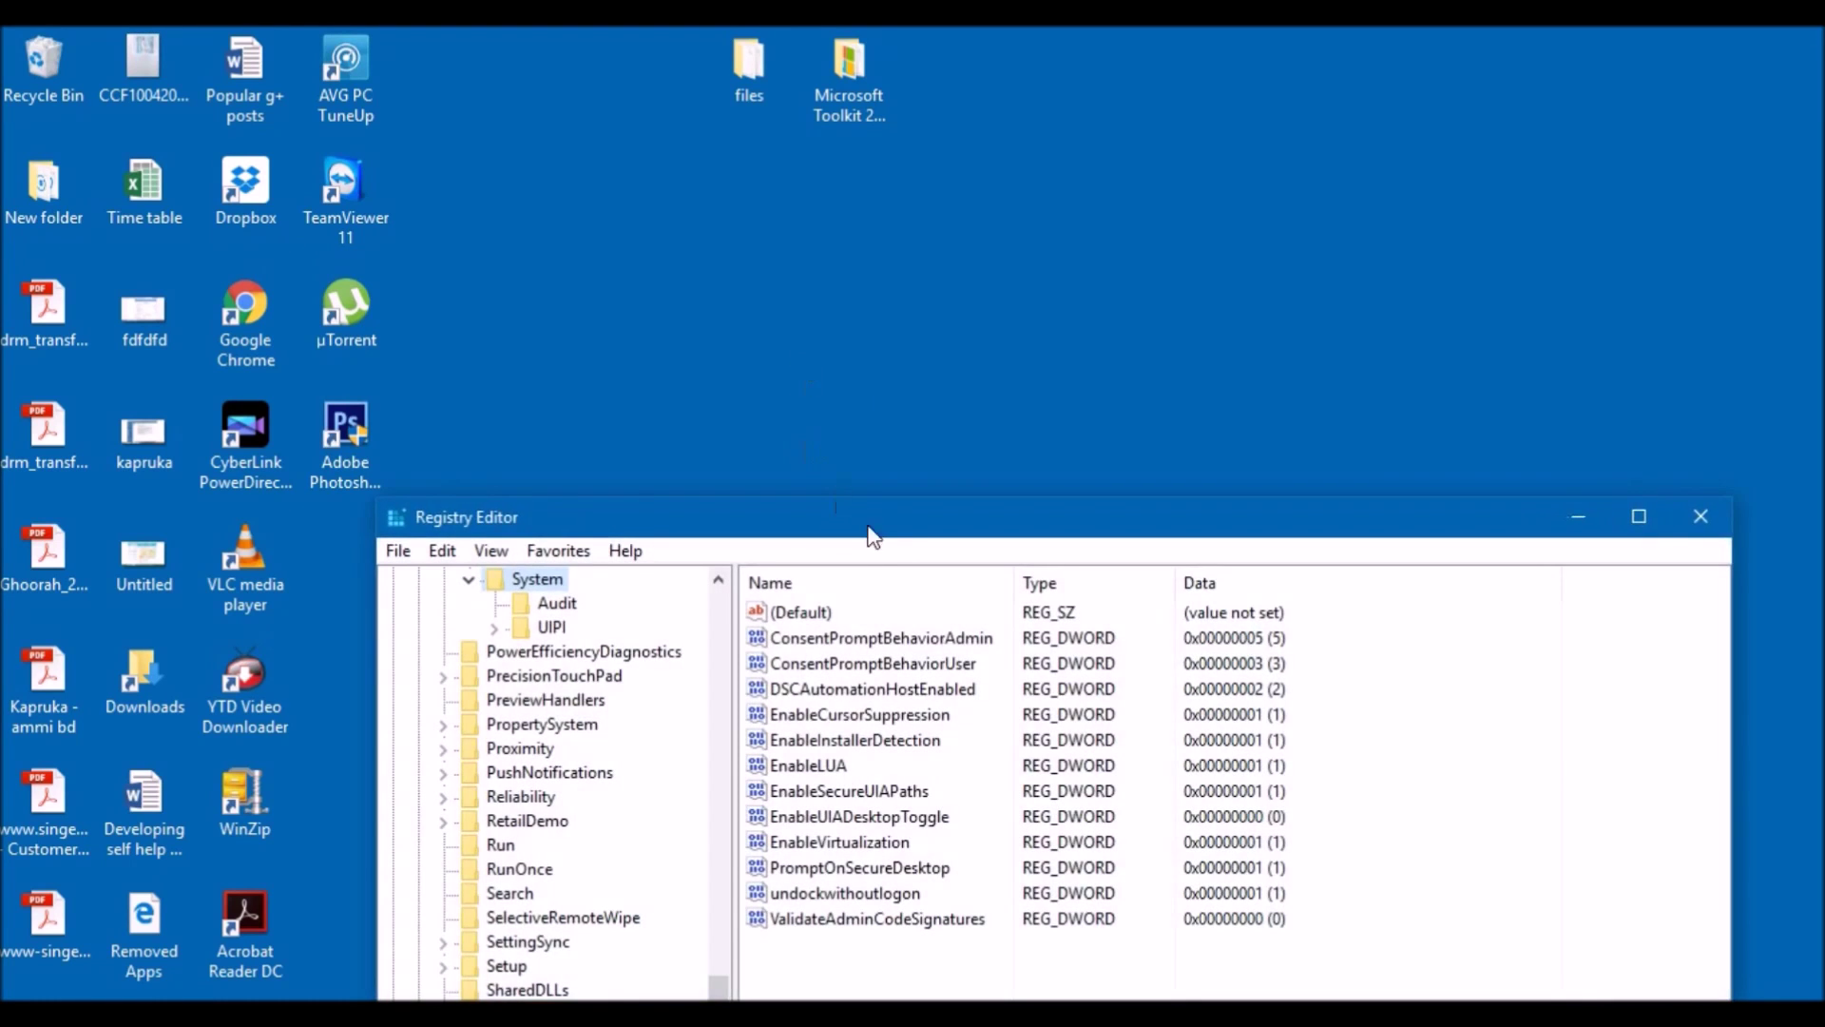
# - Navigate the registry tree to HKEY_LOCAL_MACHINE\SOFTWARE\Microsoft\Windows\CurrentVersion\Policies\System
pyautogui.moveTo(868, 529); pyautogui.dragTo(993, 153)
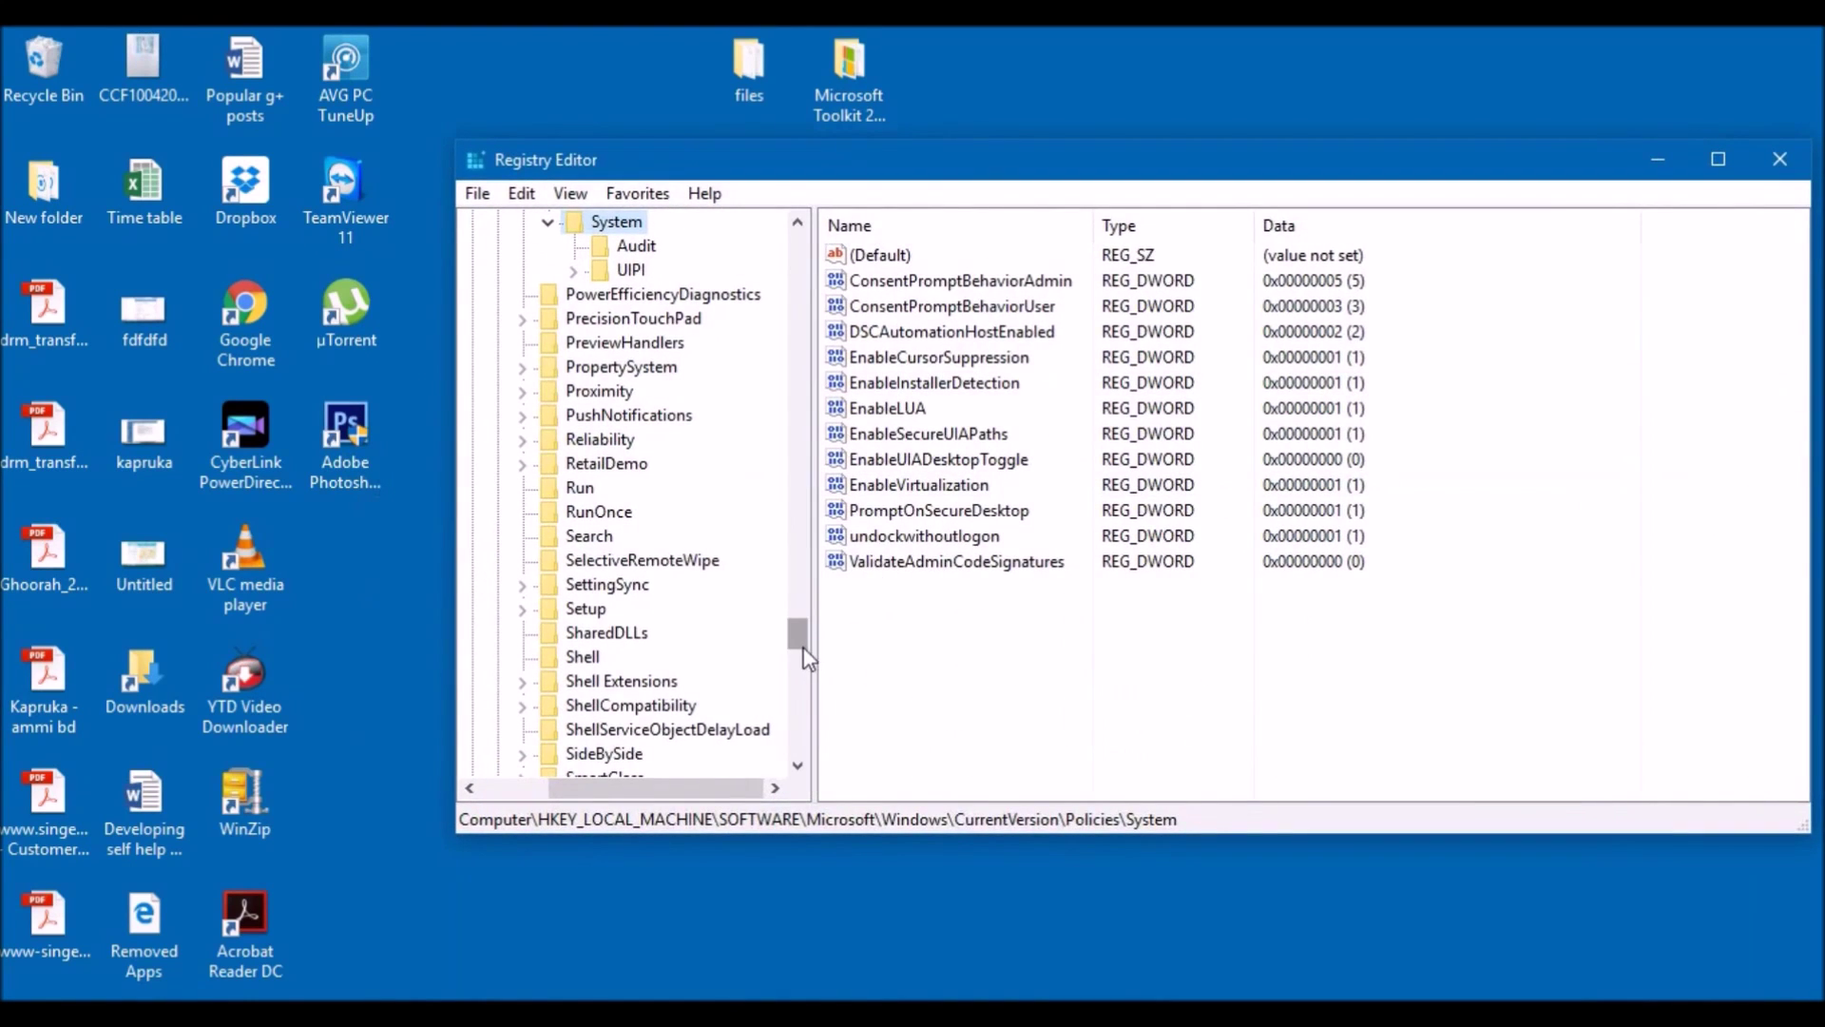
pyautogui.moveTo(805, 656); pyautogui.dragTo(837, 242)
pyautogui.moveTo(674, 793); pyautogui.dragTo(589, 805)
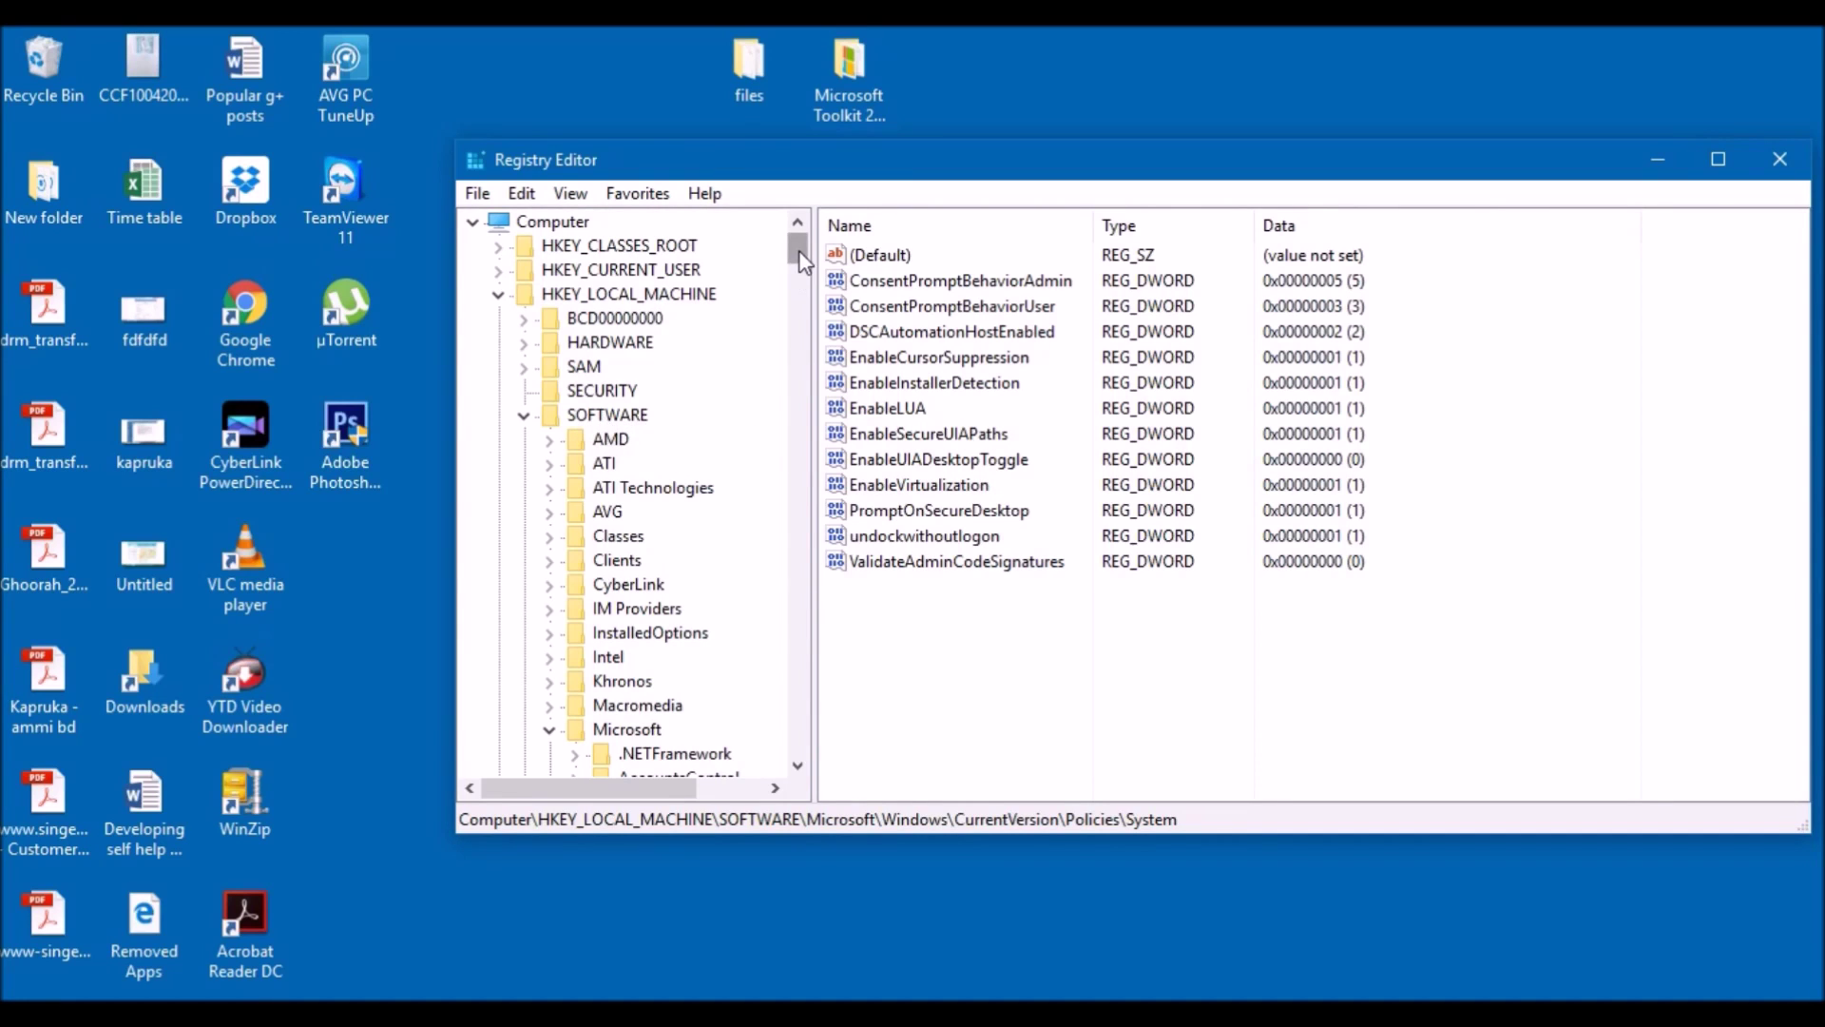
pyautogui.moveTo(800, 250); pyautogui.dragTo(798, 270)
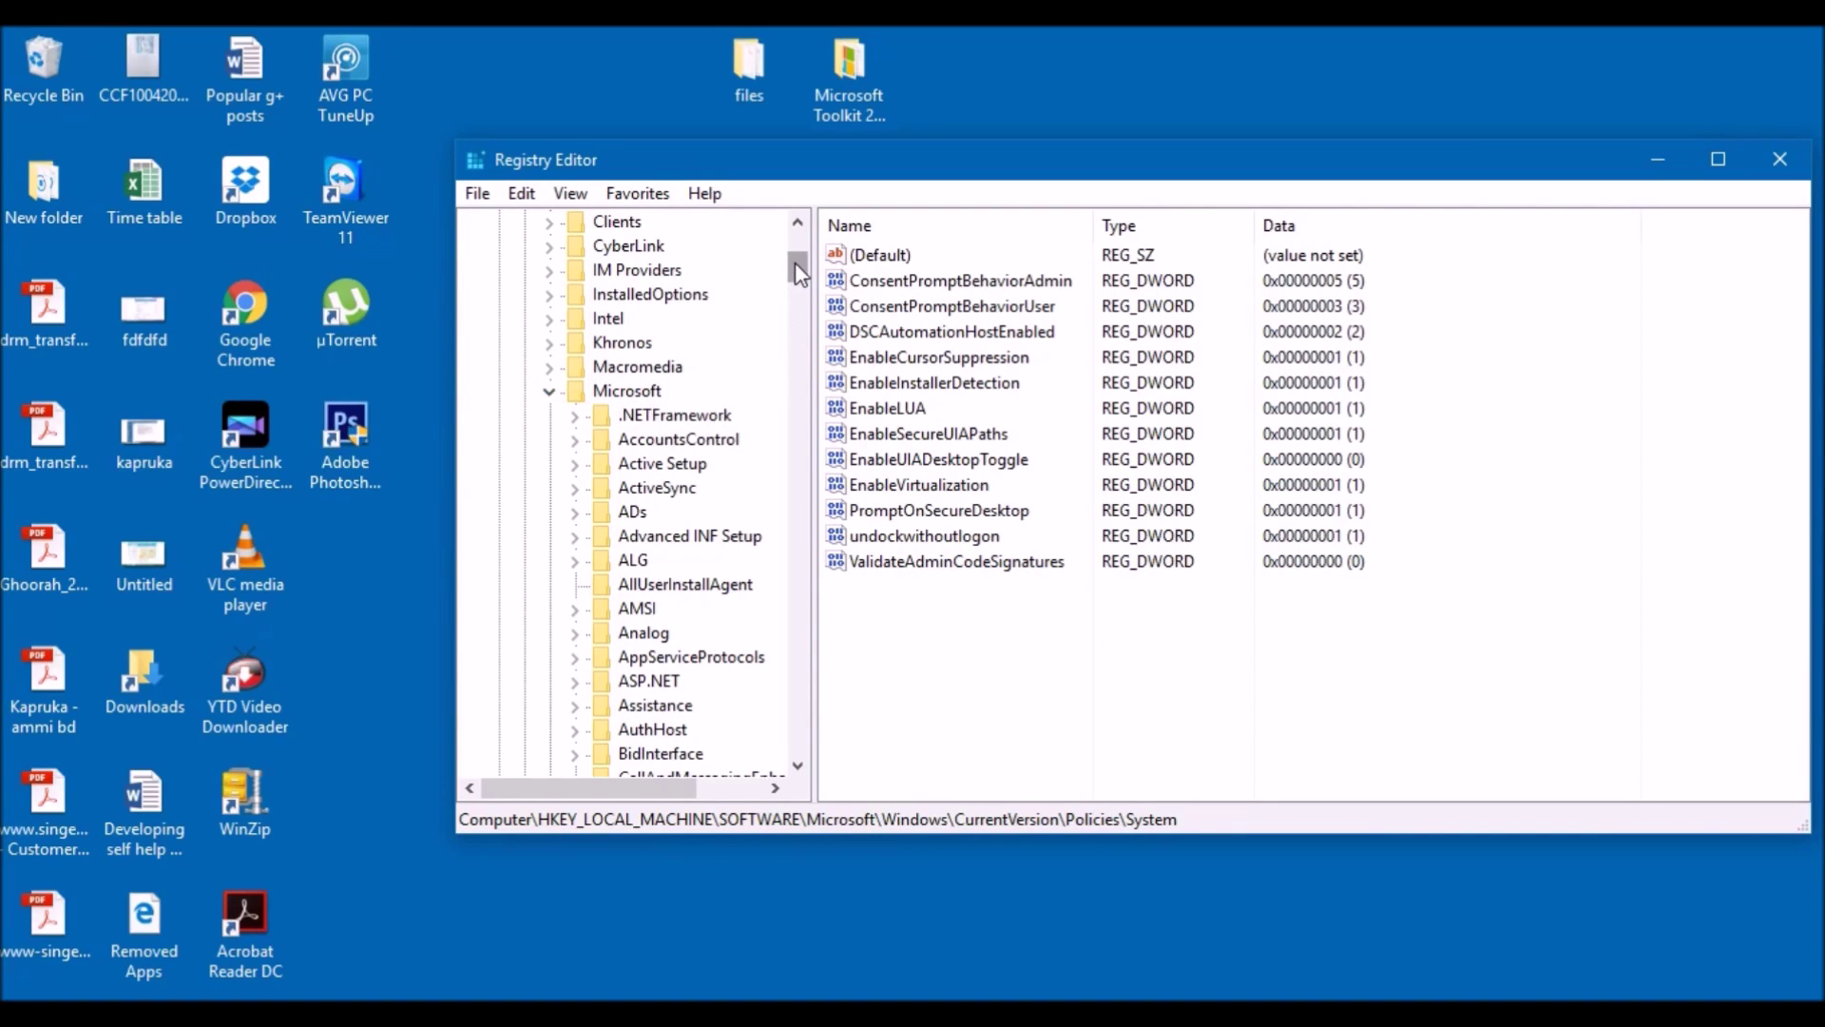
pyautogui.moveTo(797, 270); pyautogui.dragTo(785, 512)
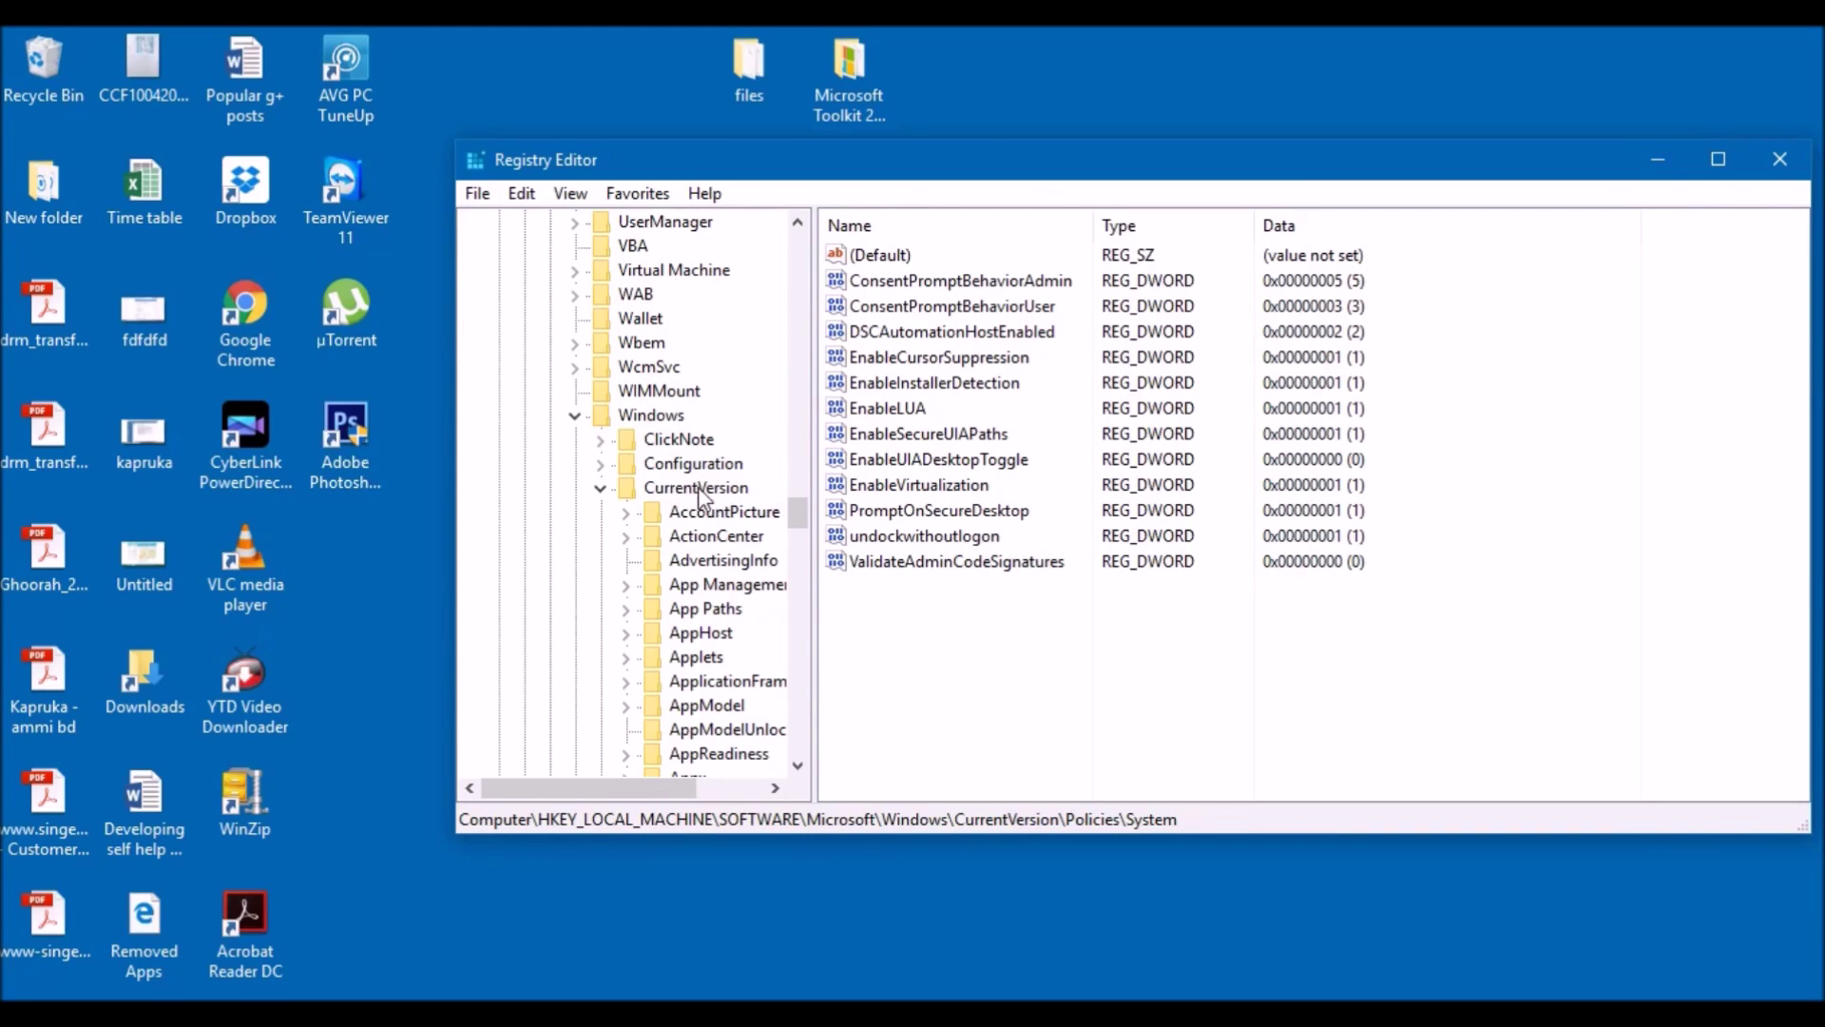
pyautogui.moveTo(799, 523); pyautogui.dragTo(809, 620)
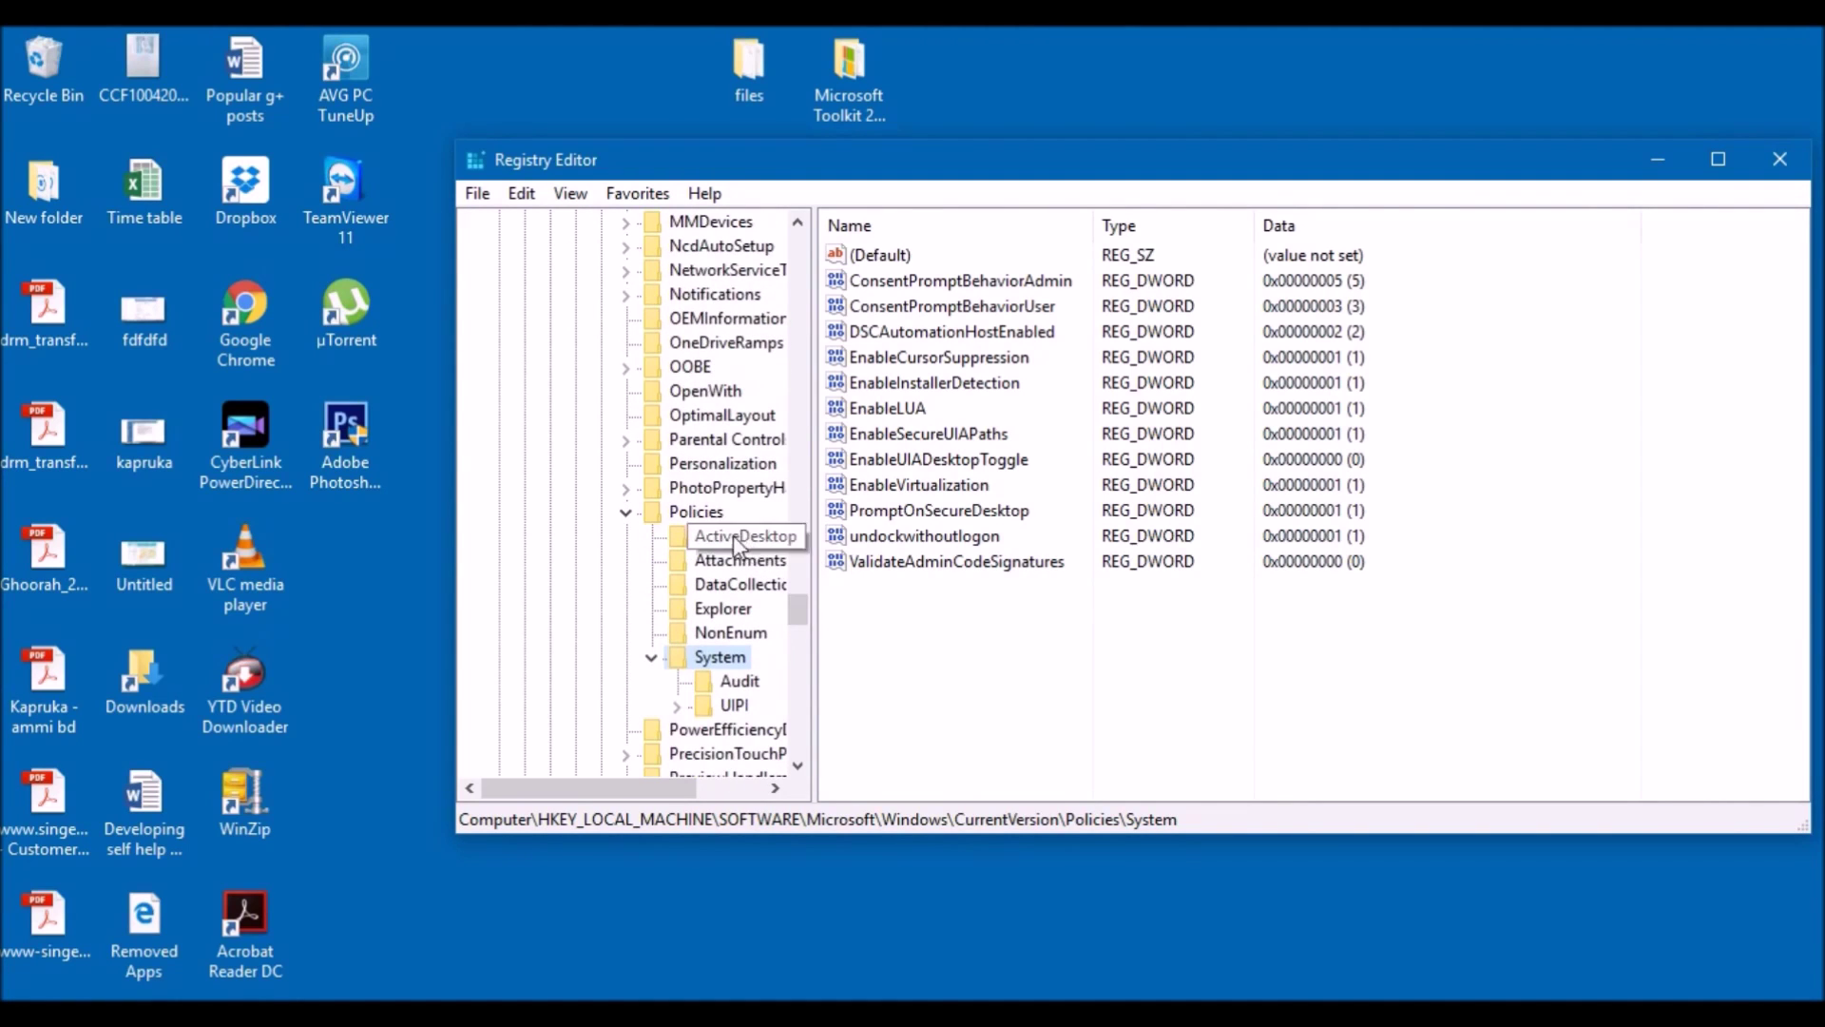
# - Select the System key and open its EnableLUA DWORD value for editing
pyautogui.click(727, 633)
pyautogui.click(718, 659)
pyautogui.click(901, 647)
pyautogui.moveTo(901, 648); pyautogui.dragTo(1378, 651)
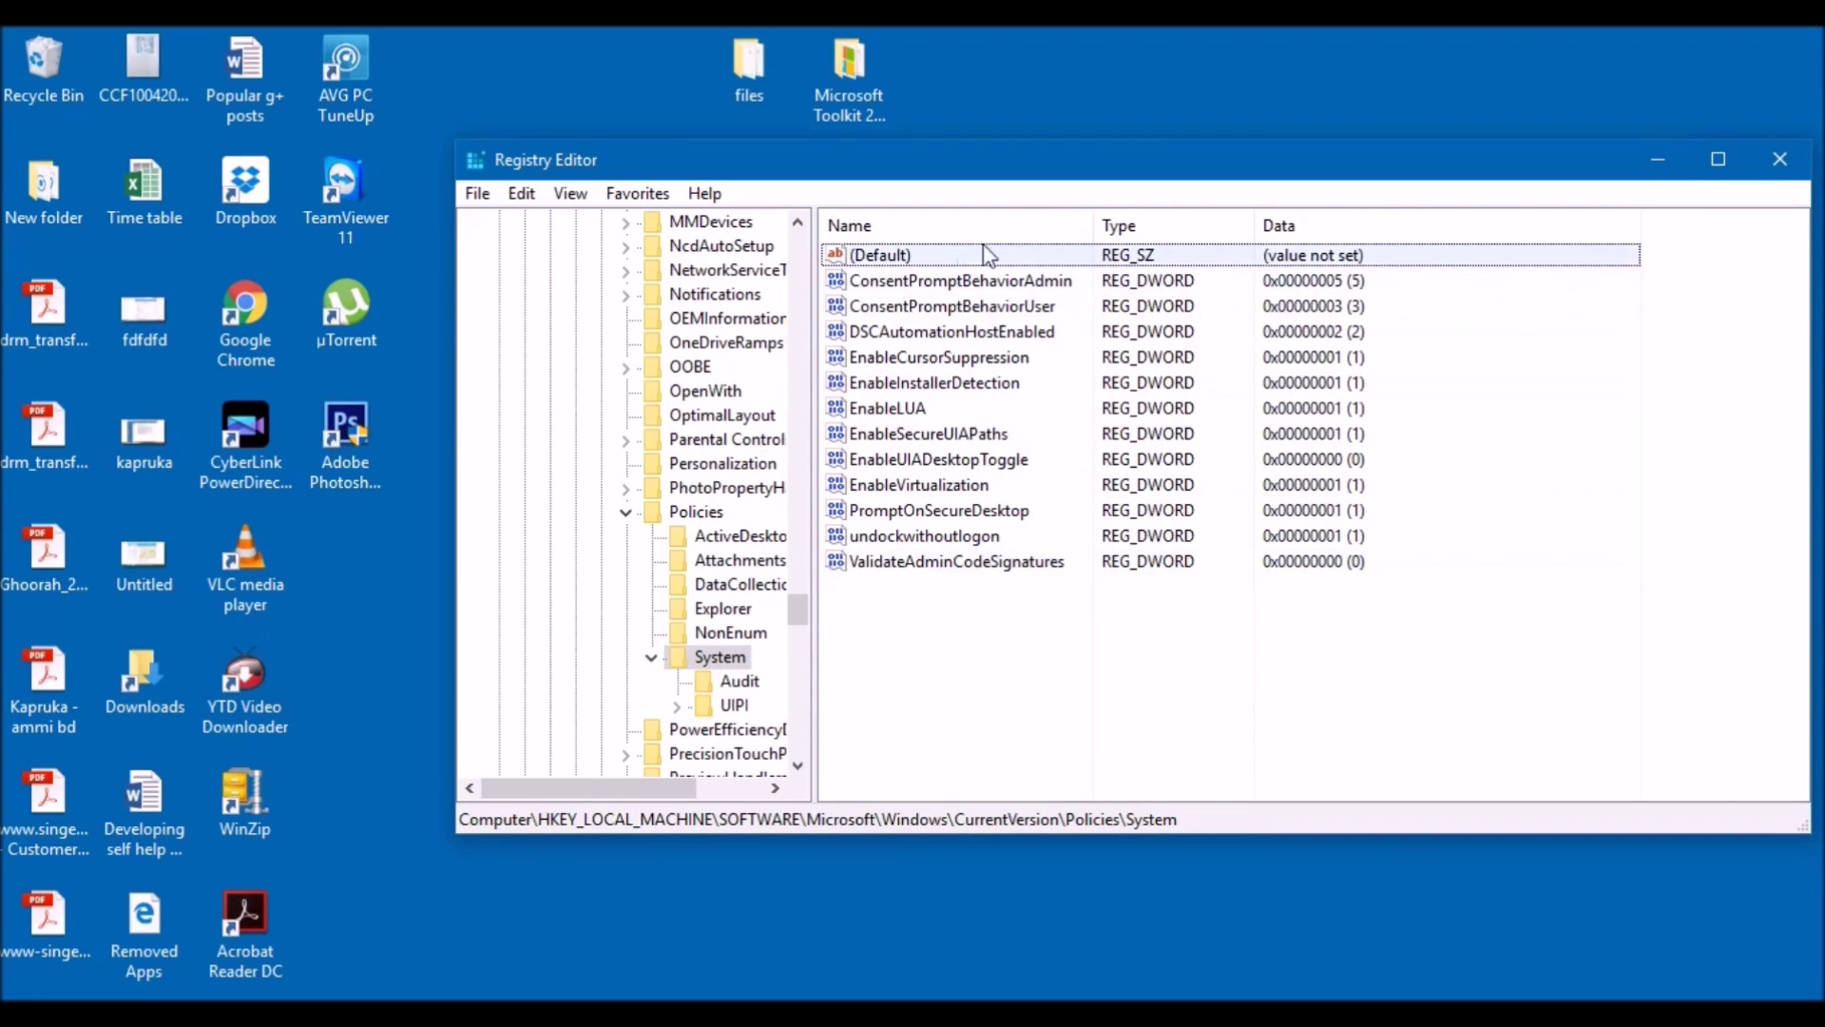
pyautogui.click(873, 409)
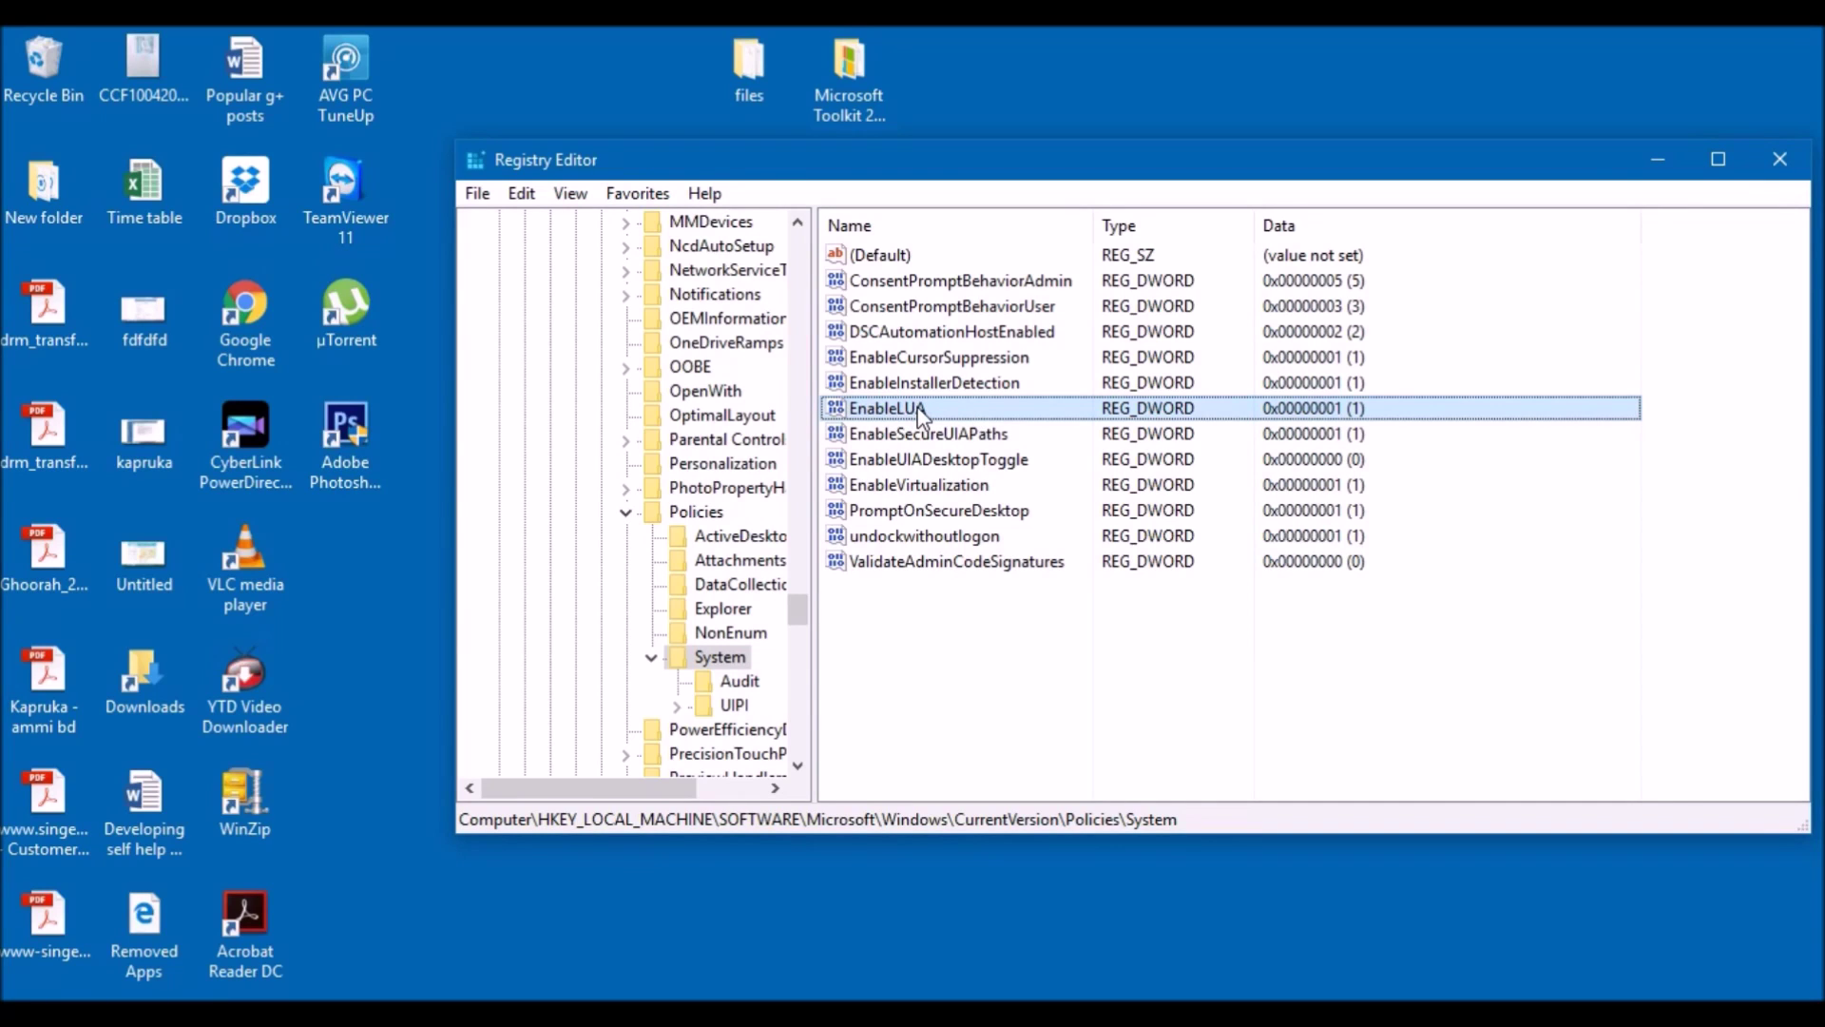
pyautogui.doubleClick(920, 415)
# - Set EnableLUA's value data to 0 and close Registry Editor
pyautogui.moveTo(867, 286); pyautogui.dragTo(1074, 357)
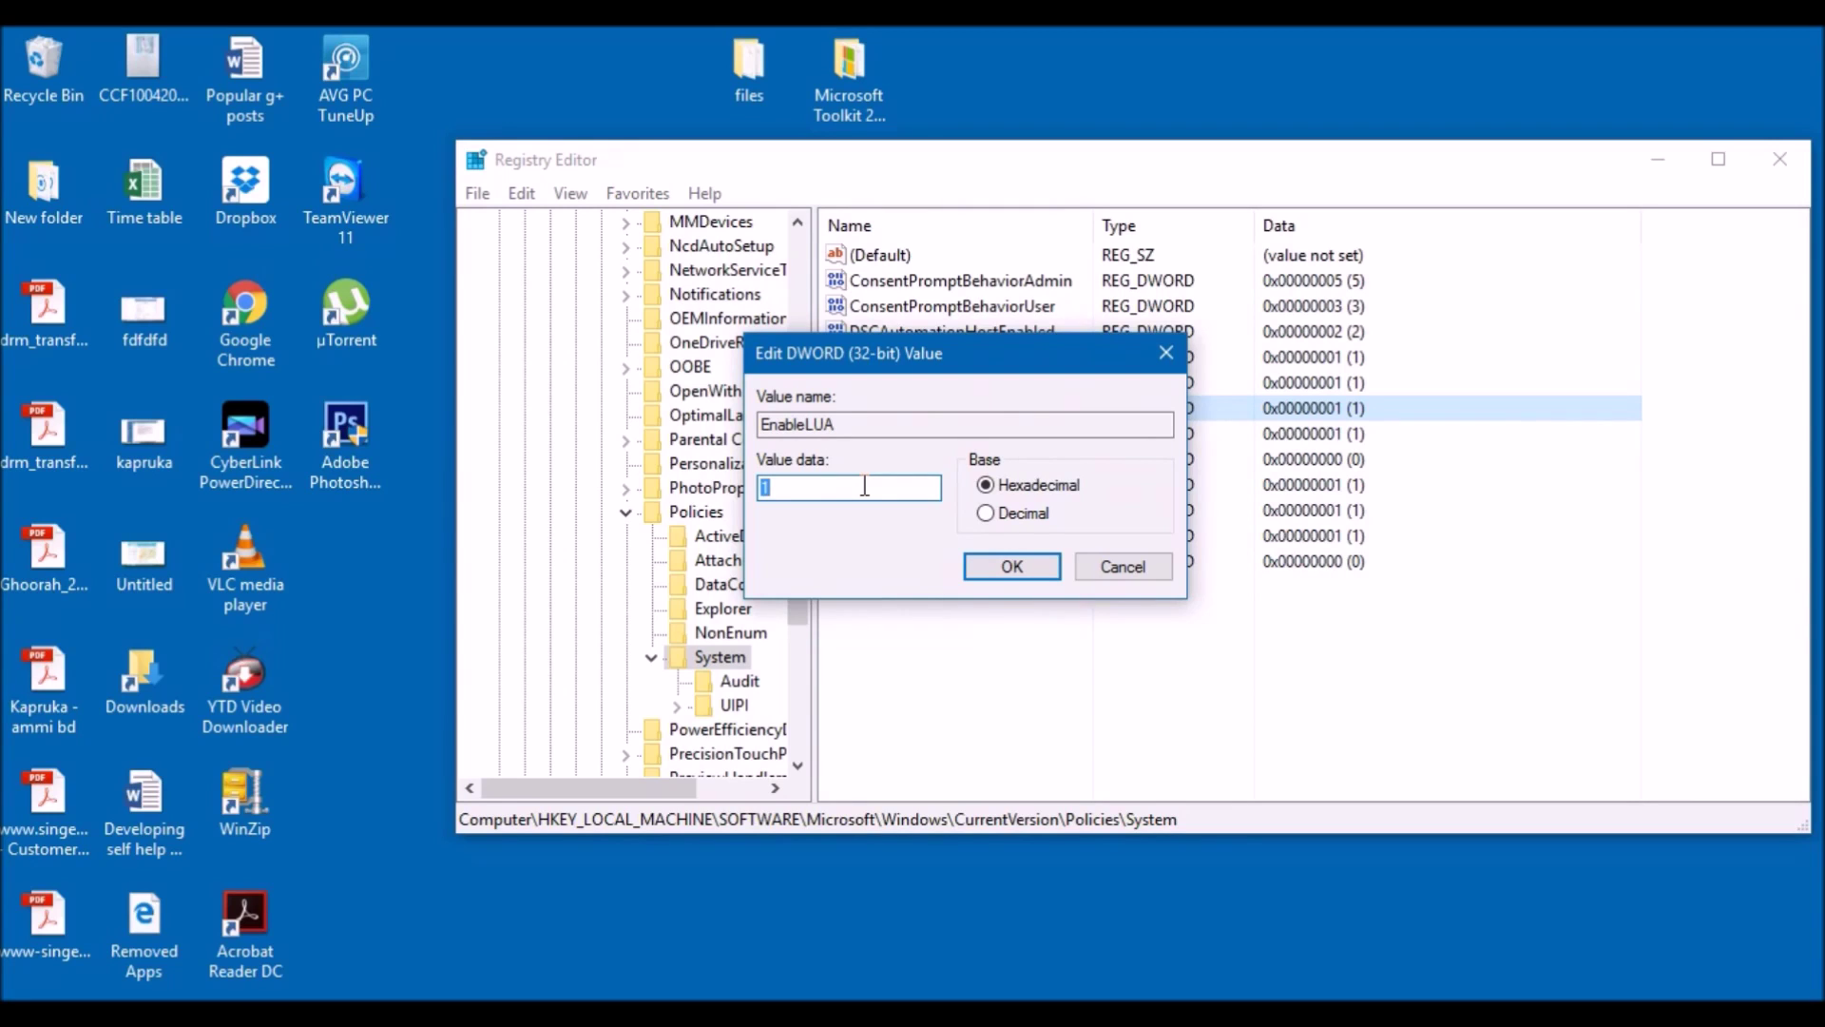
pyautogui.write('0')
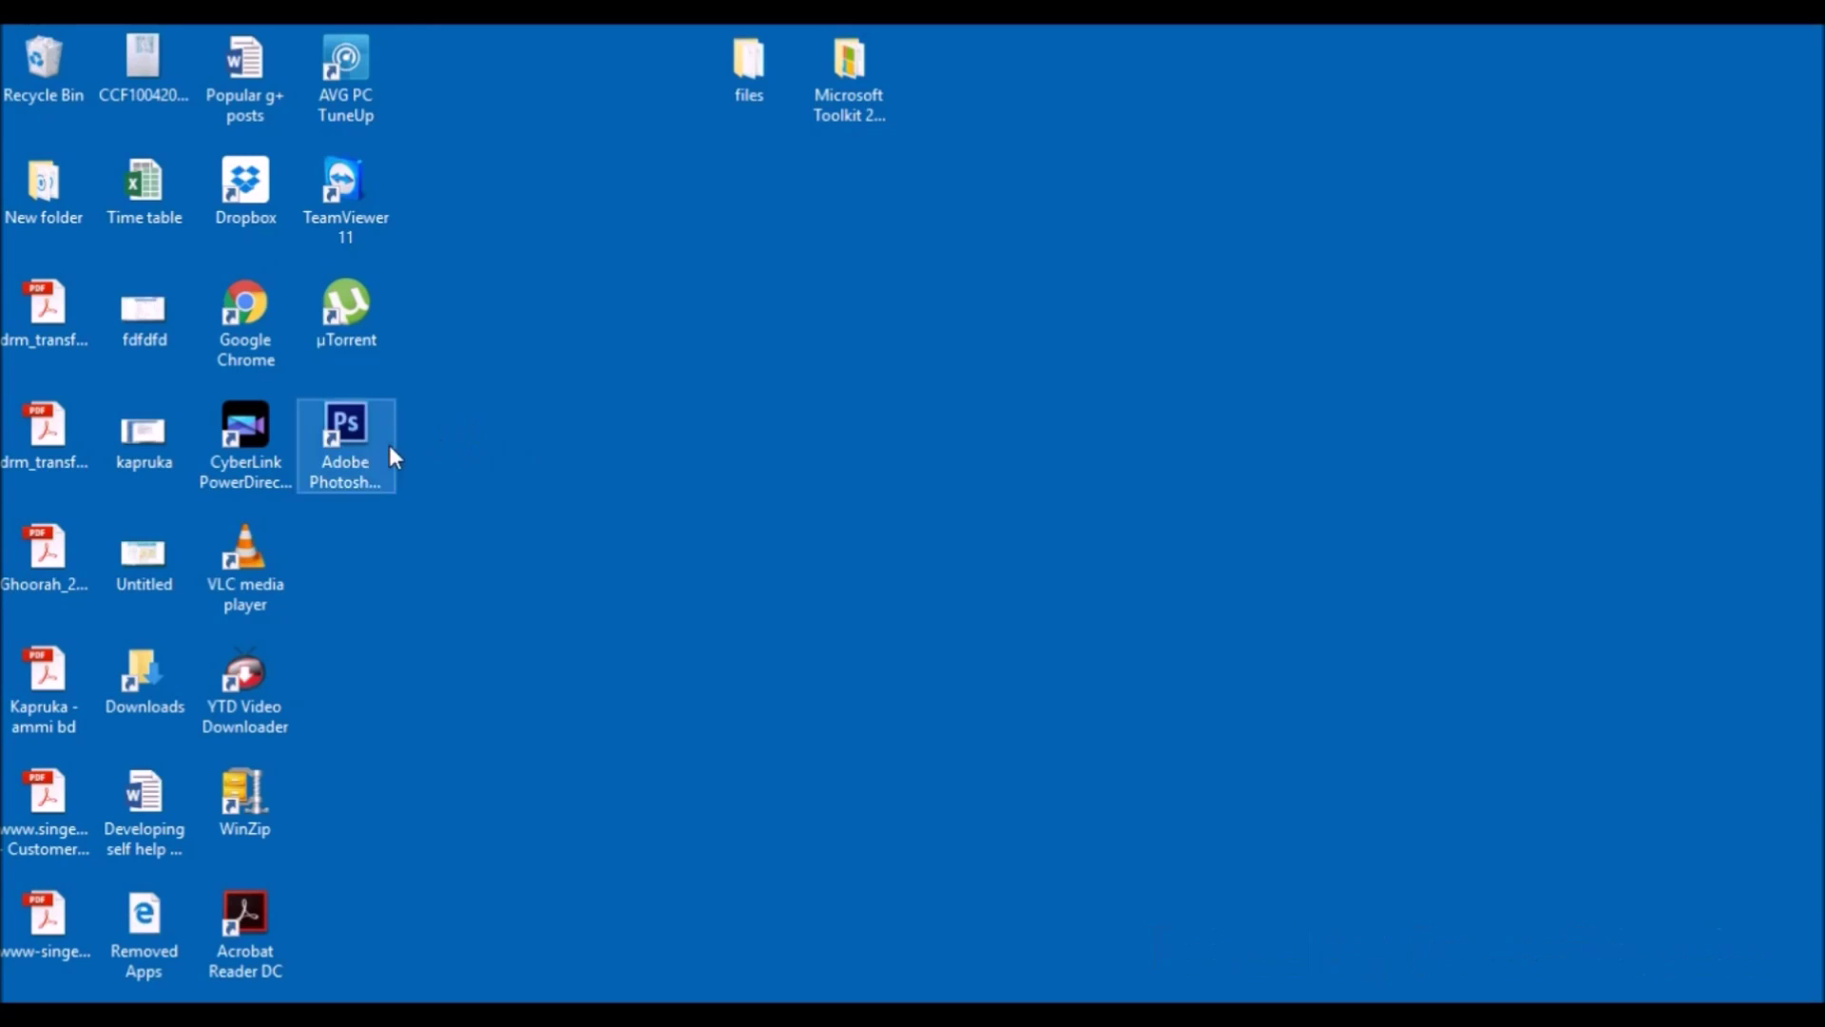
pyautogui.click(373, 460)
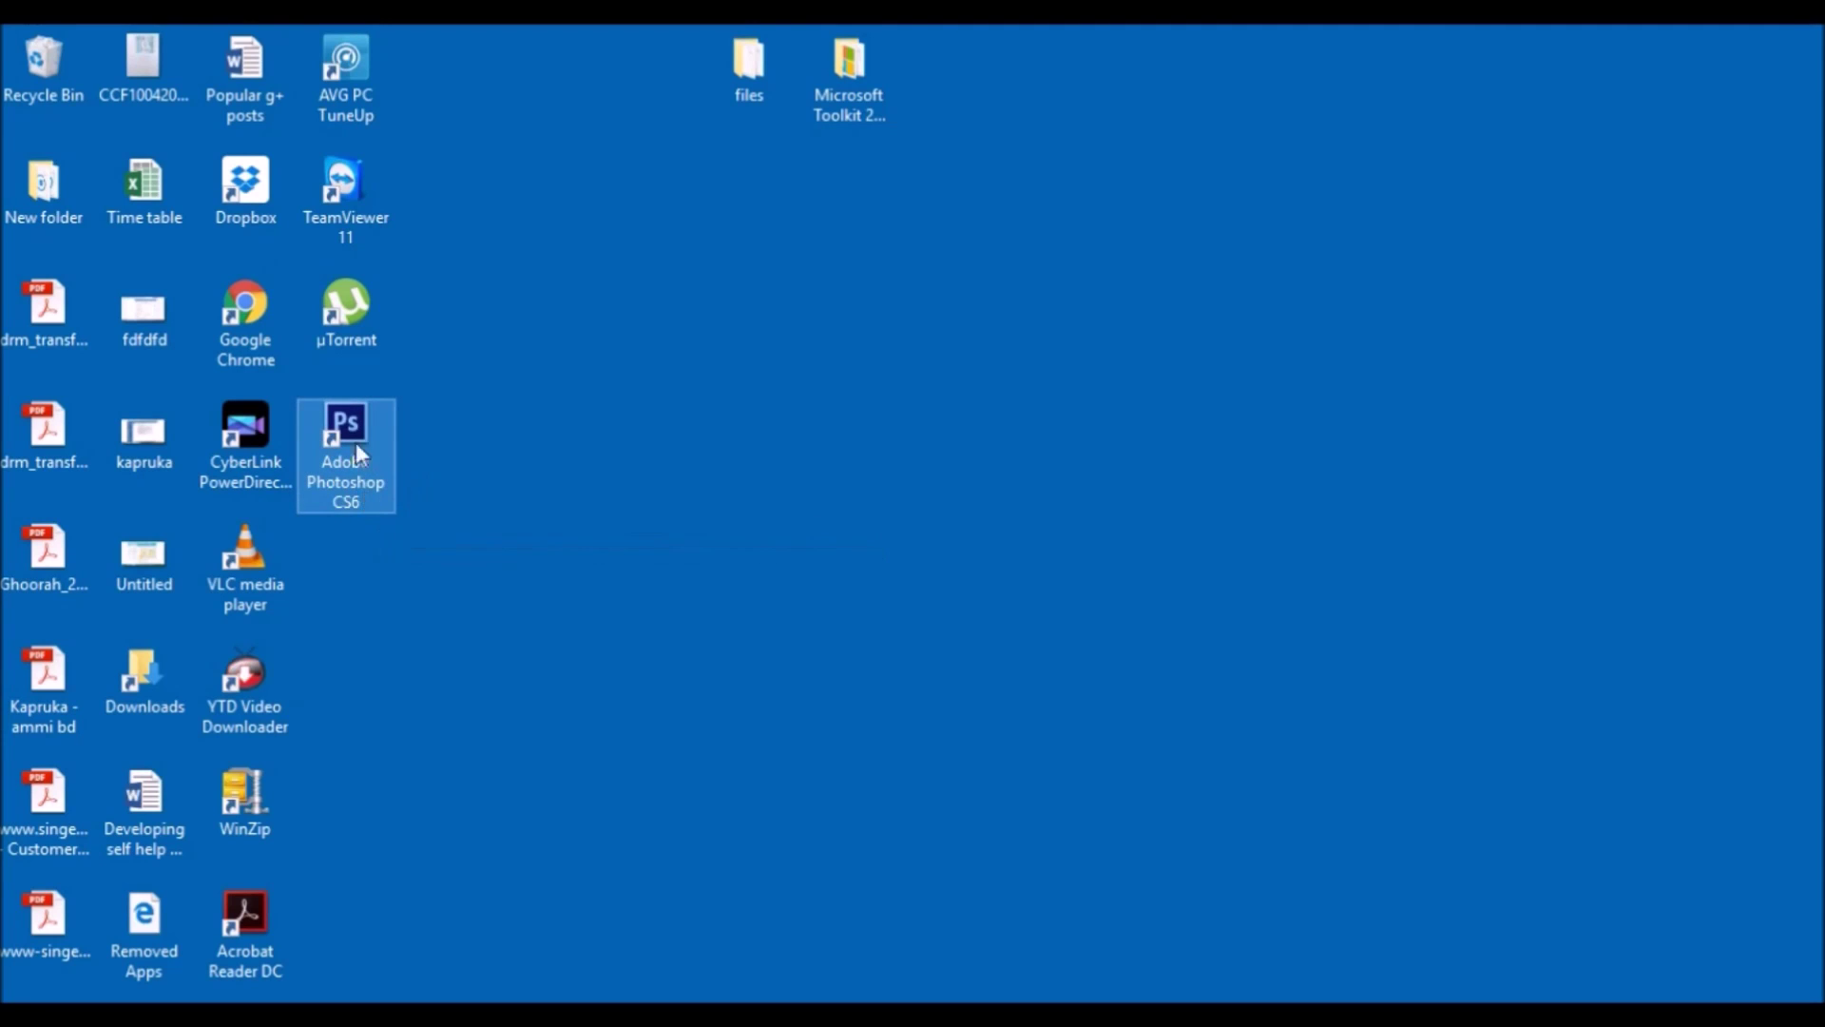
# - Relaunch Adobe Photoshop CS6 and bring the Smoothies folder window forward
pyautogui.doubleClick(352, 454)
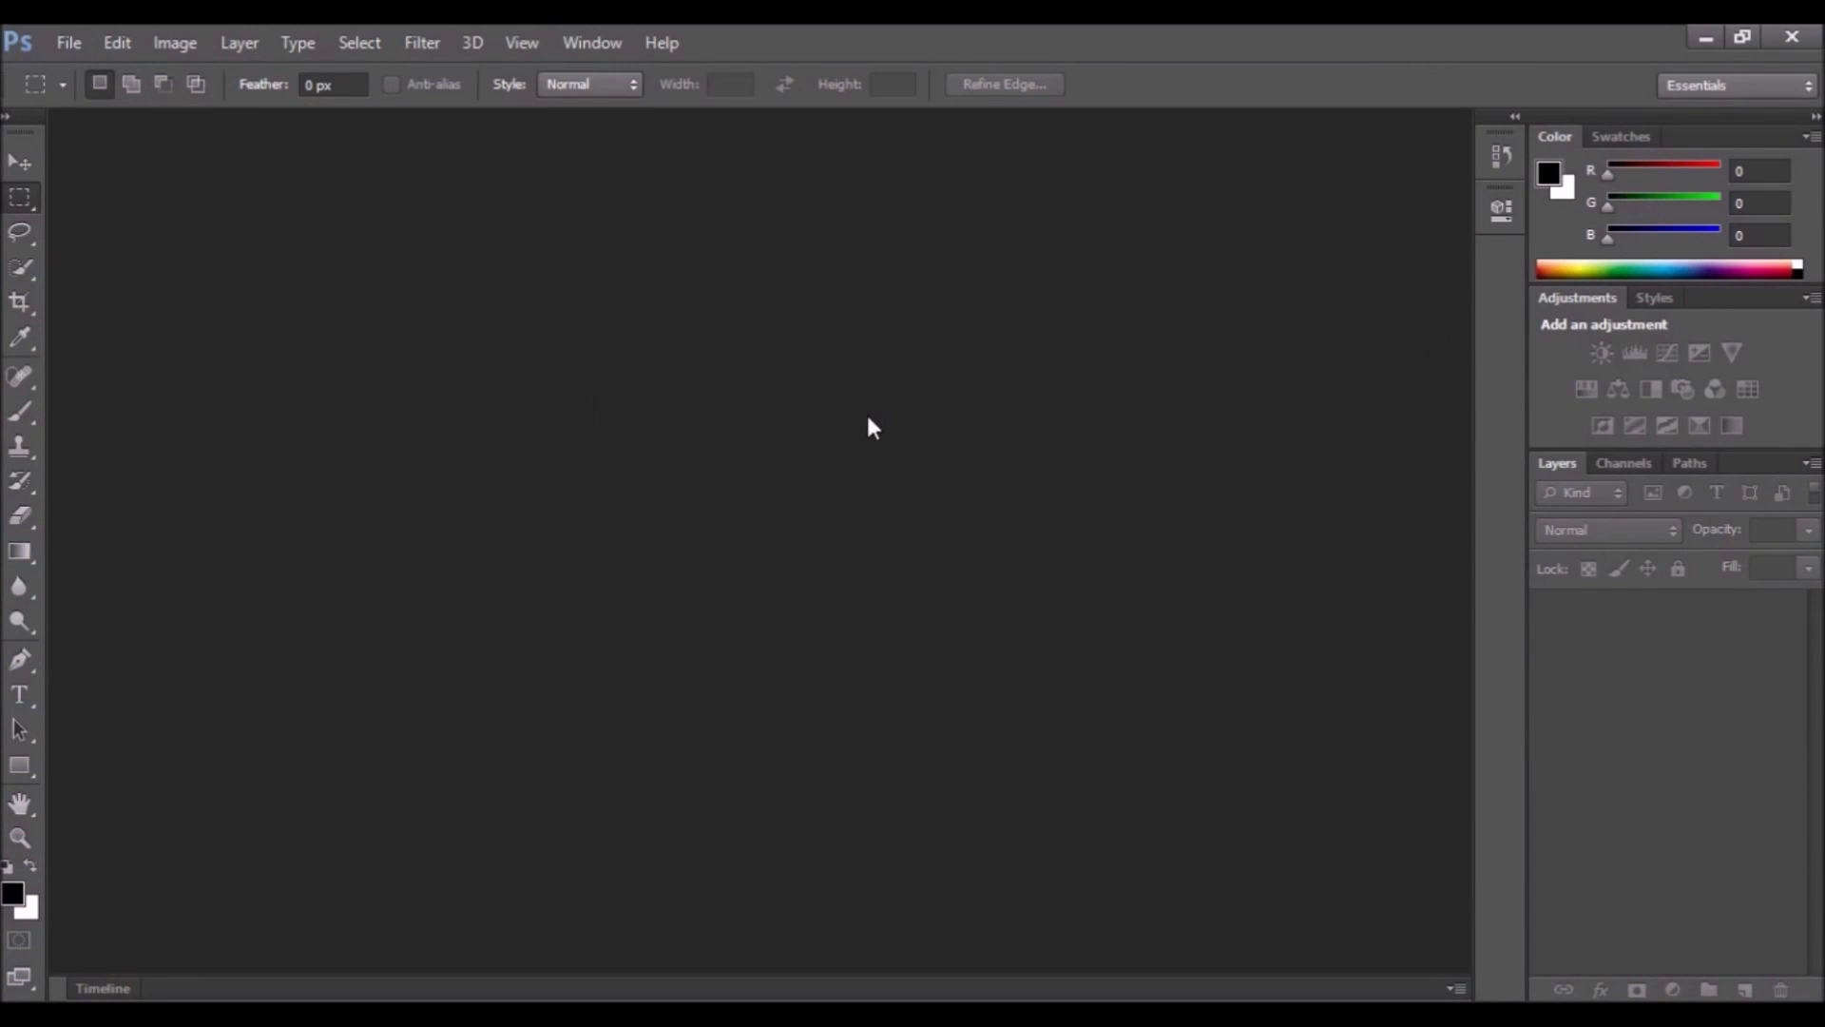
pyautogui.hotkey('alt', 'Tab')
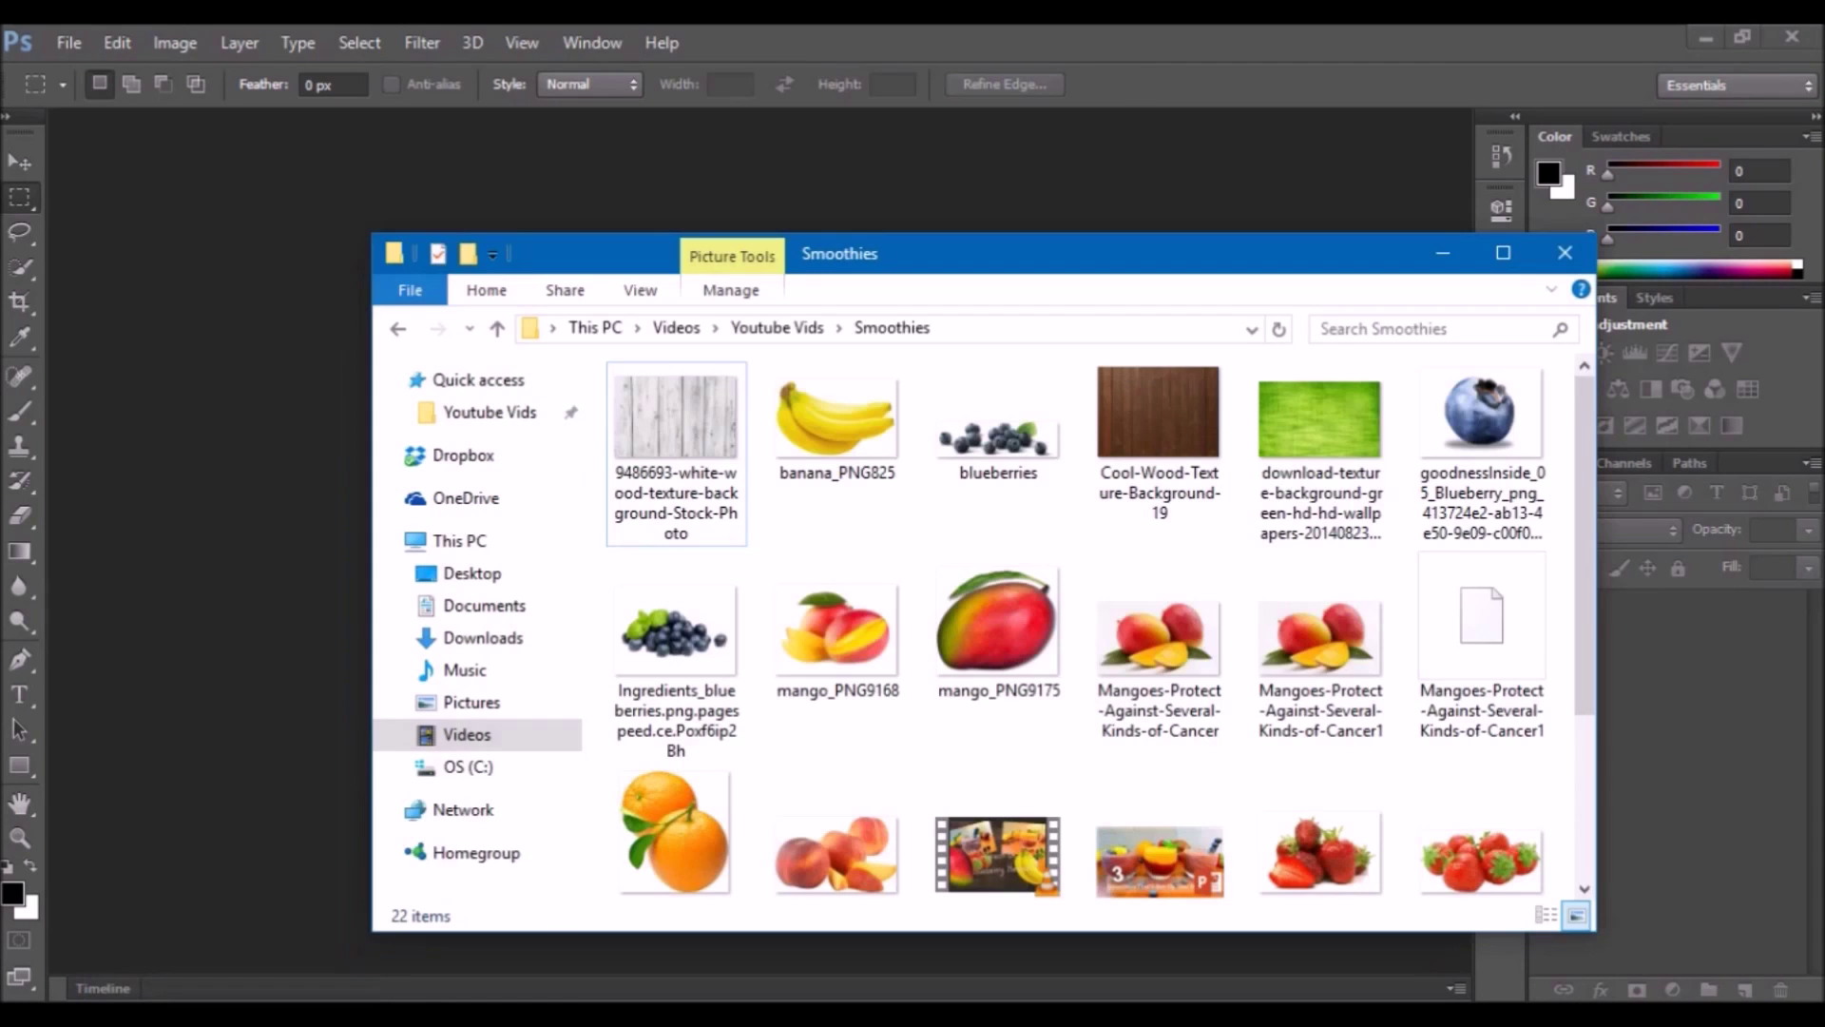
# - Drag banana_PNG825 from Smoothies into Photoshop to open it as a document
pyautogui.moveTo(955, 270); pyautogui.dragTo(998, 256)
pyautogui.click(877, 409)
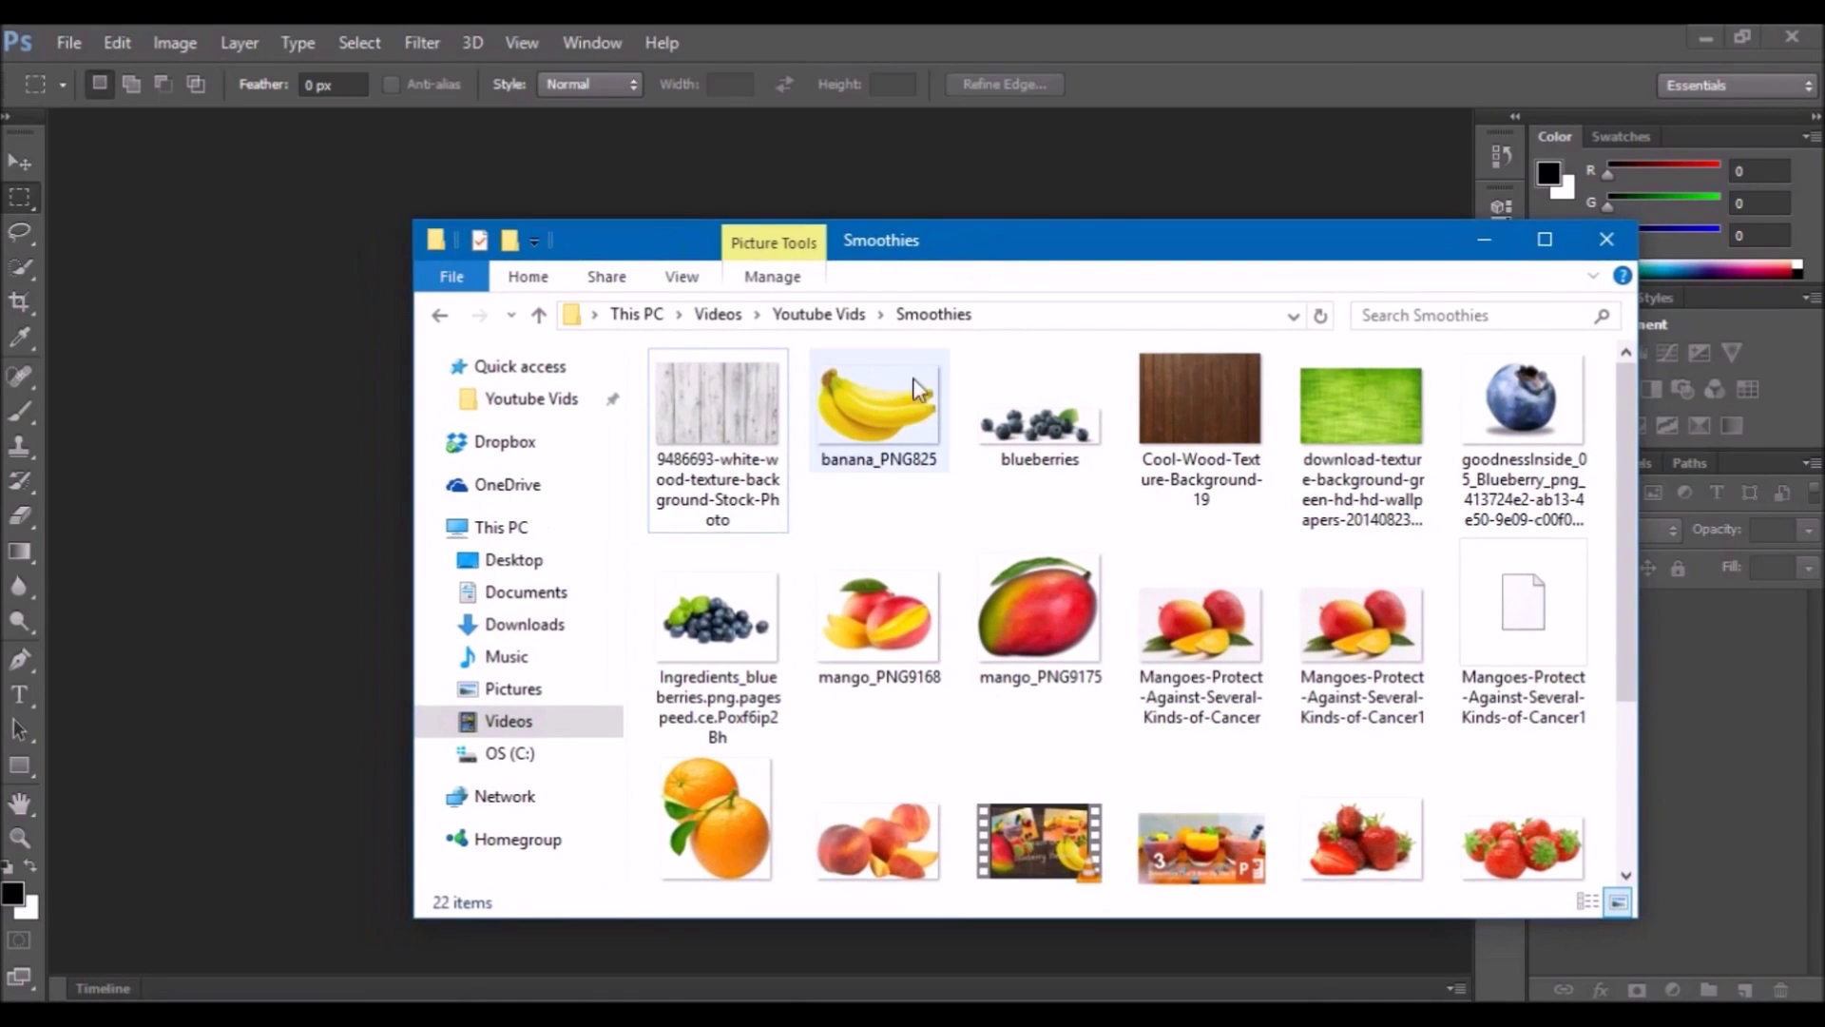
pyautogui.moveTo(877, 408); pyautogui.dragTo(203, 606)
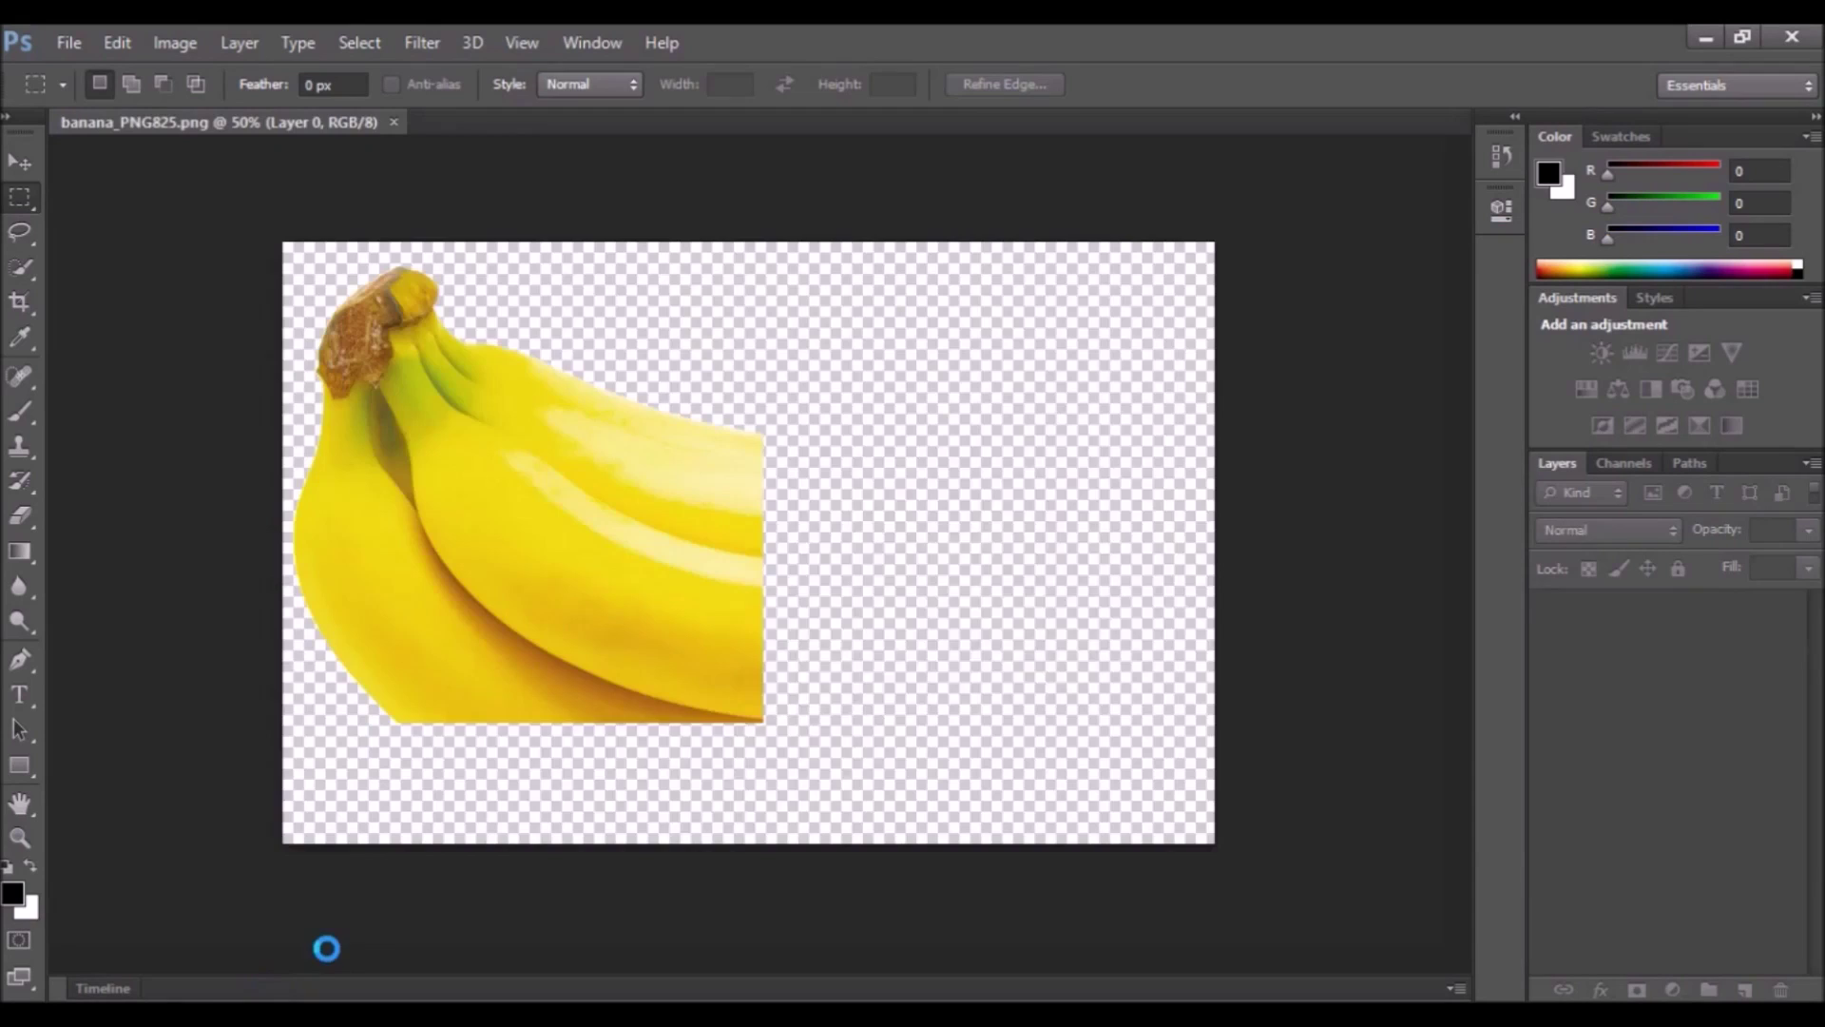
# - Drop mango_PNG9175 onto the banana canvas, move it top-left, and enlarge it over the bananas
pyautogui.hotkey('alt', 'Tab')
pyautogui.moveTo(1039, 608); pyautogui.dragTo(245, 609)
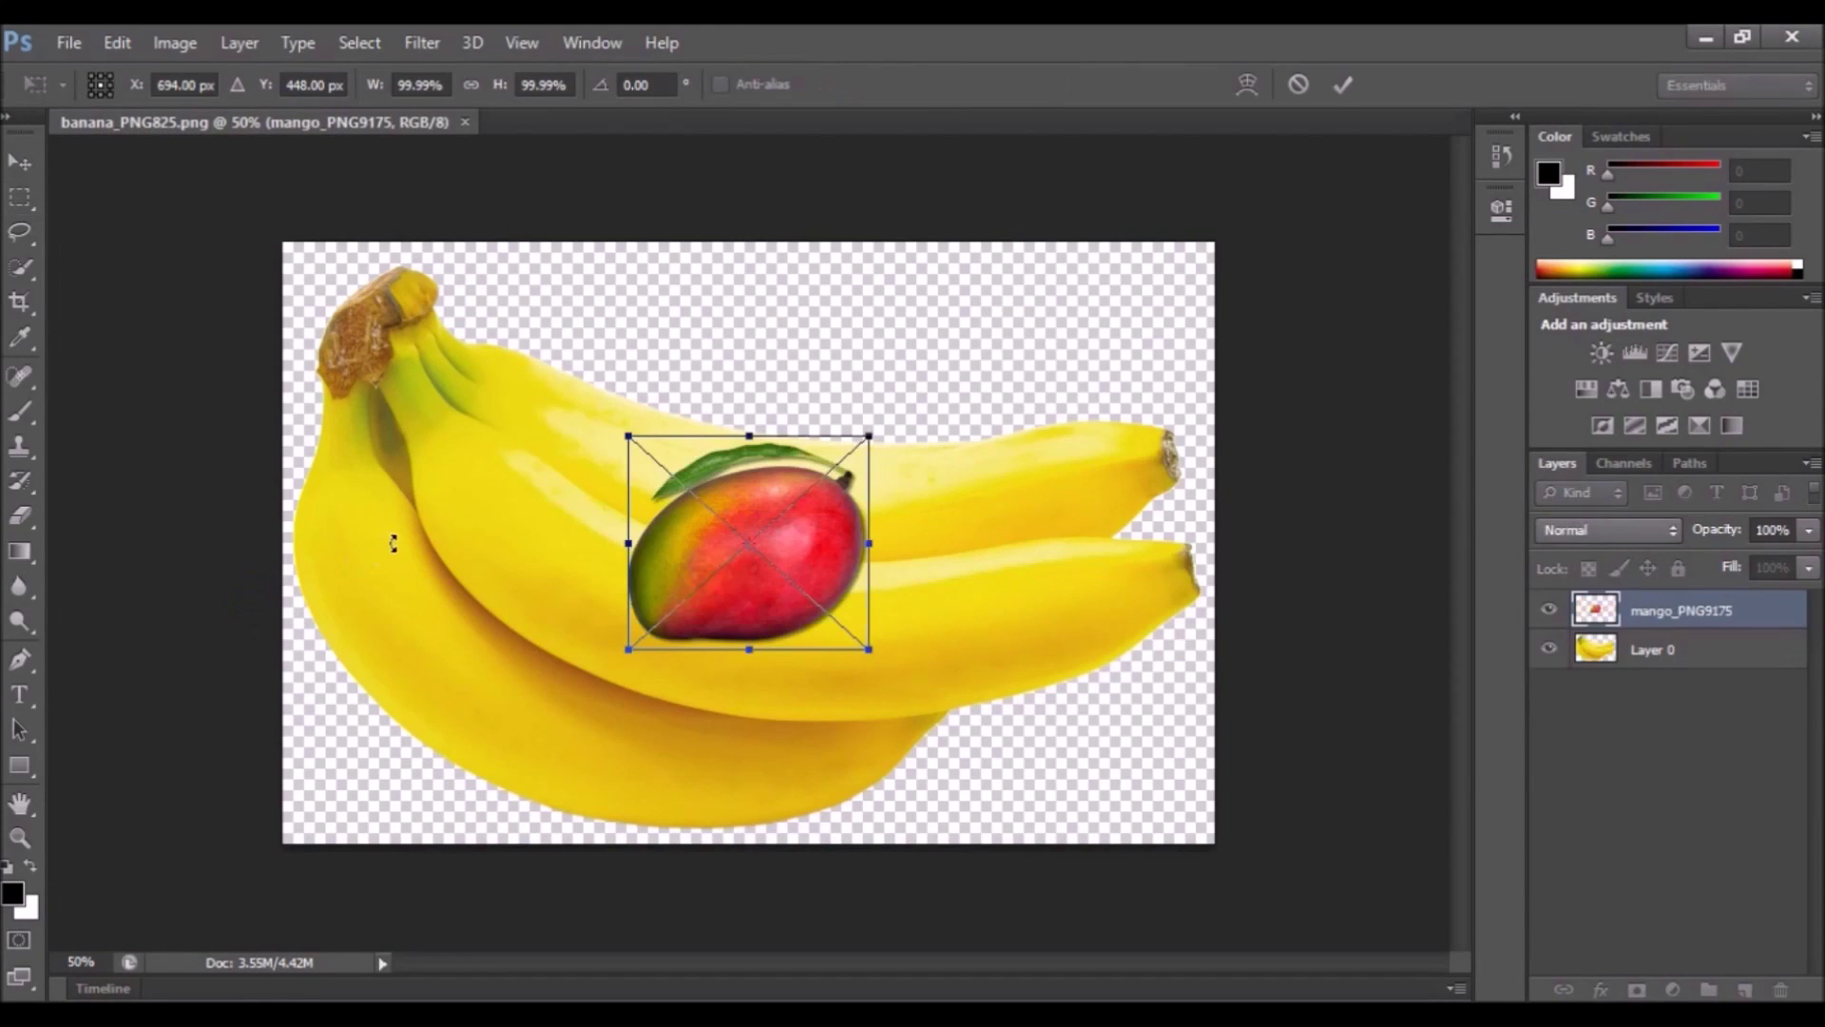
pyautogui.moveTo(657, 618); pyautogui.dragTo(329, 374)
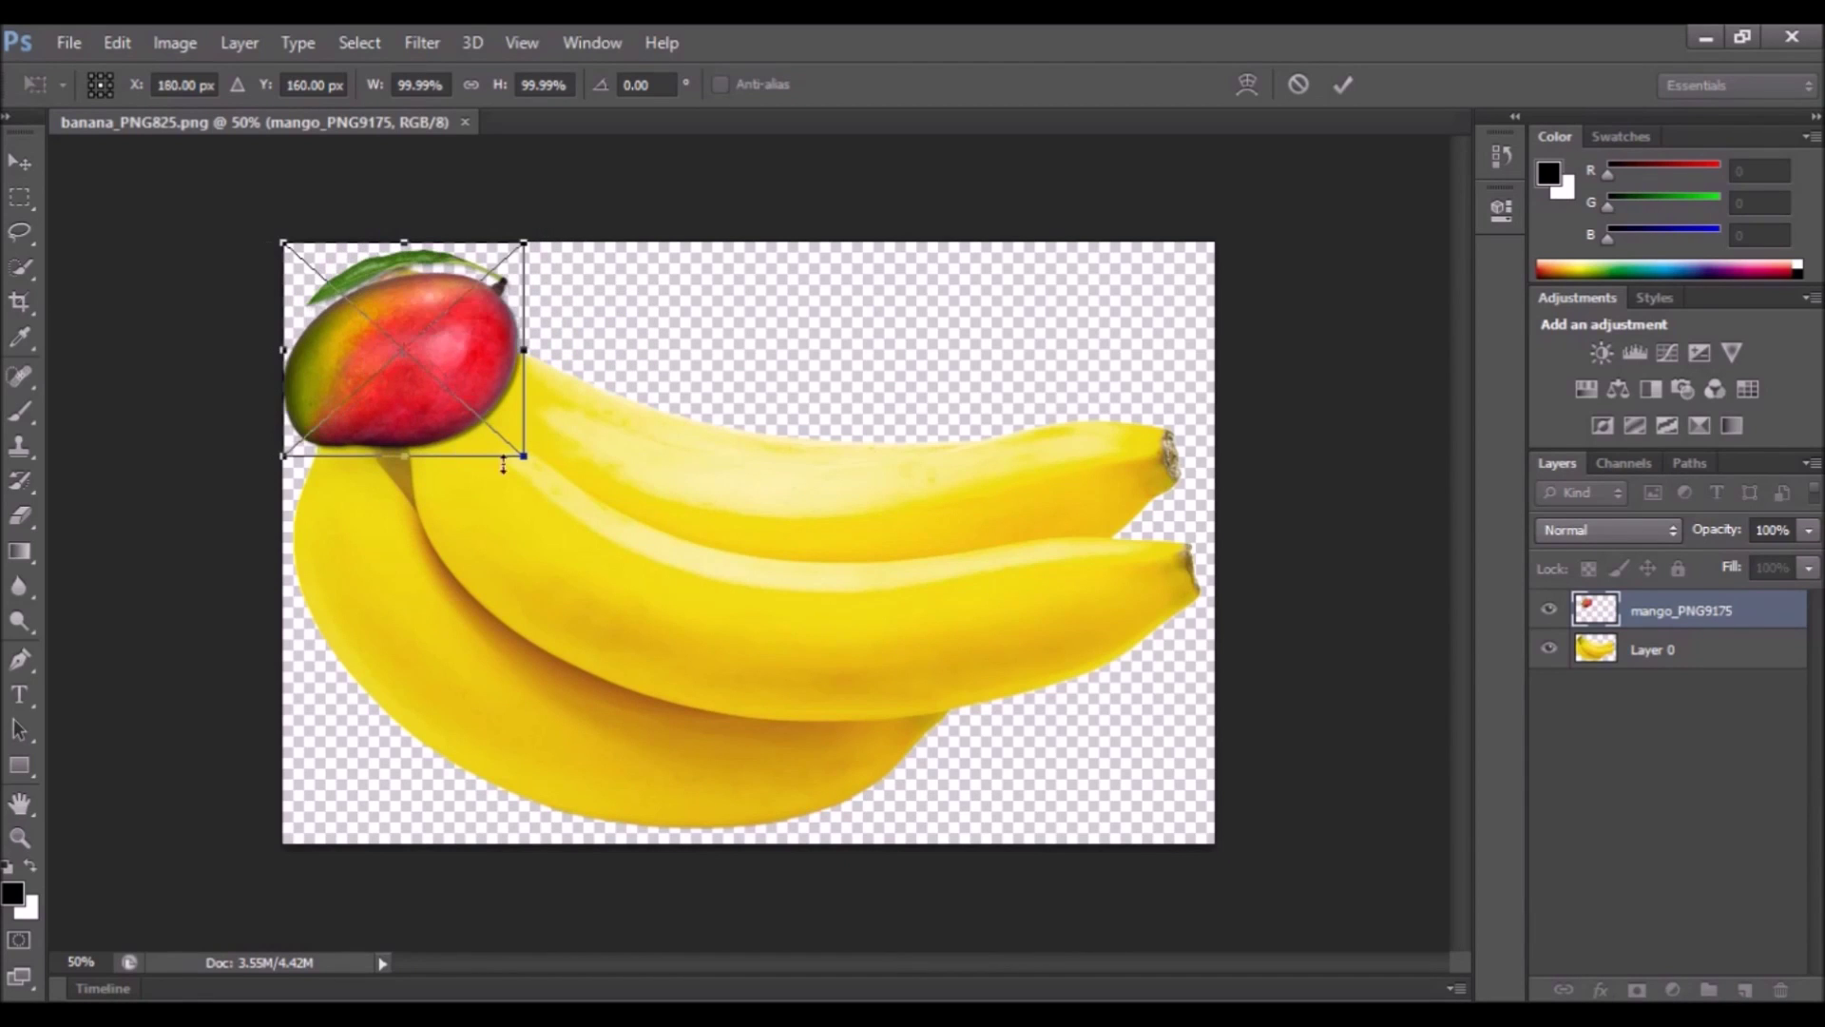
pyautogui.moveTo(518, 455); pyautogui.dragTo(1226, 708)
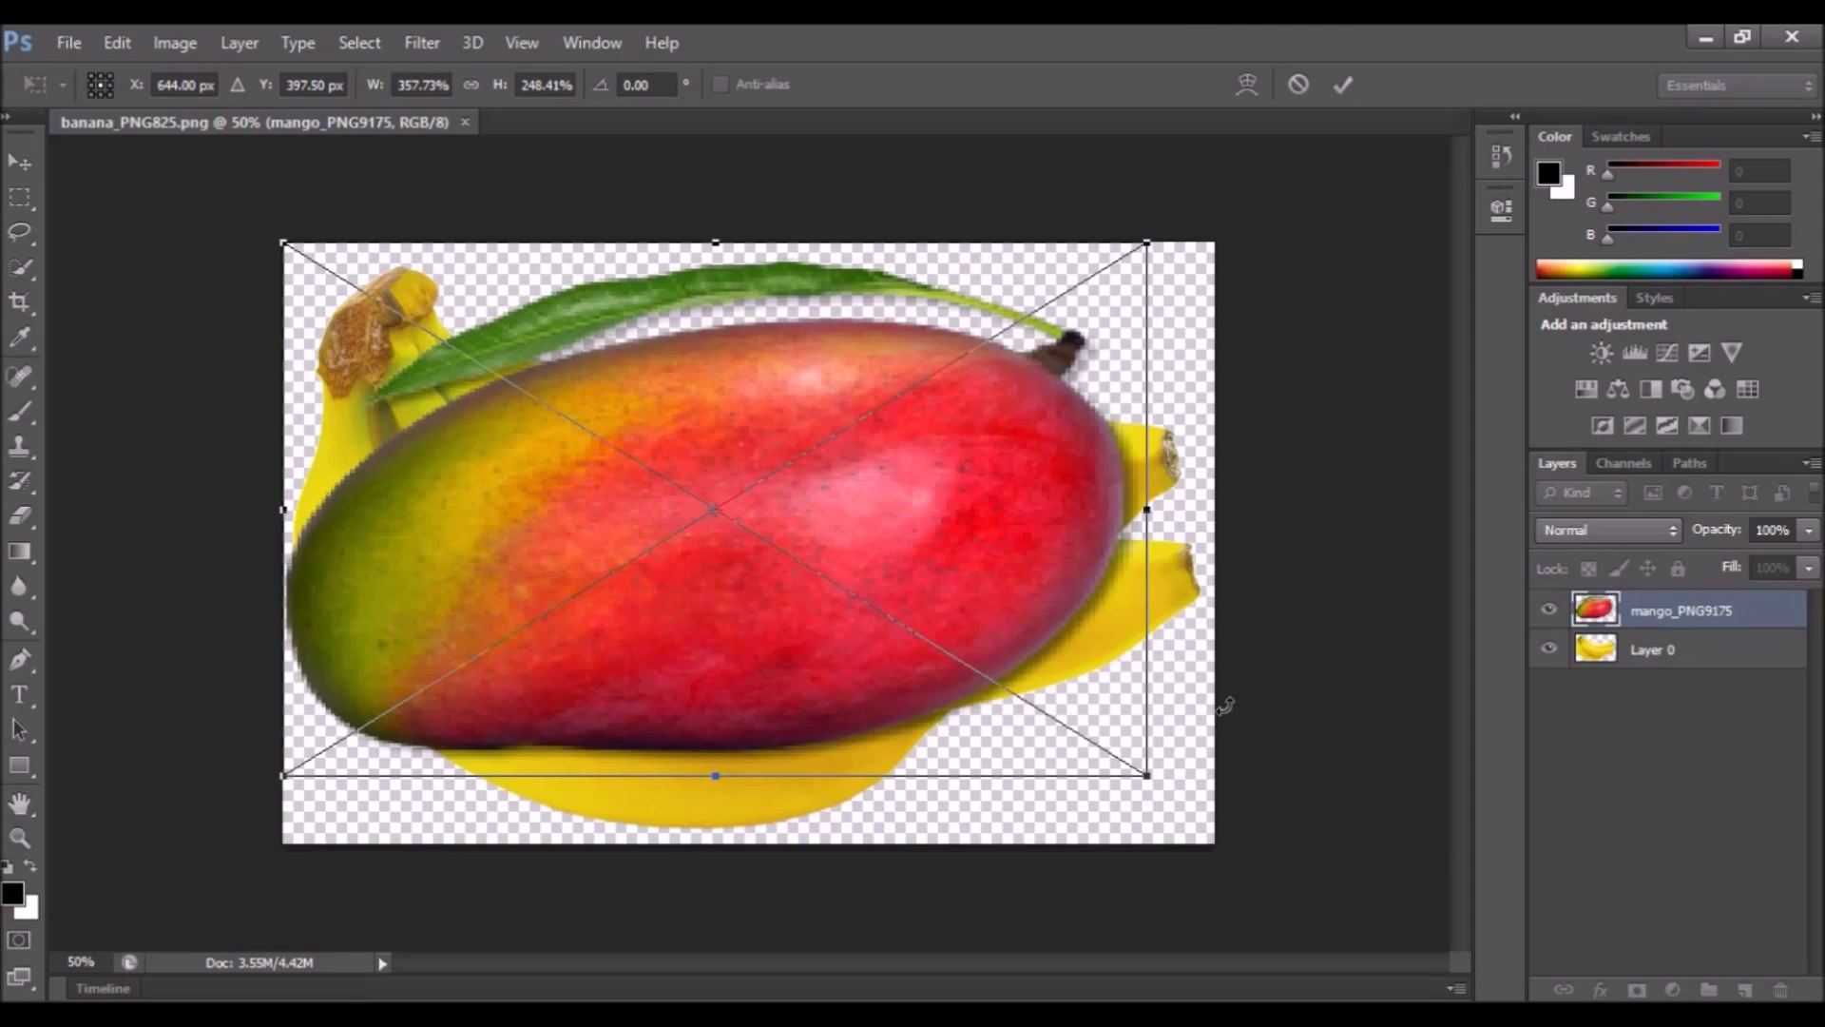